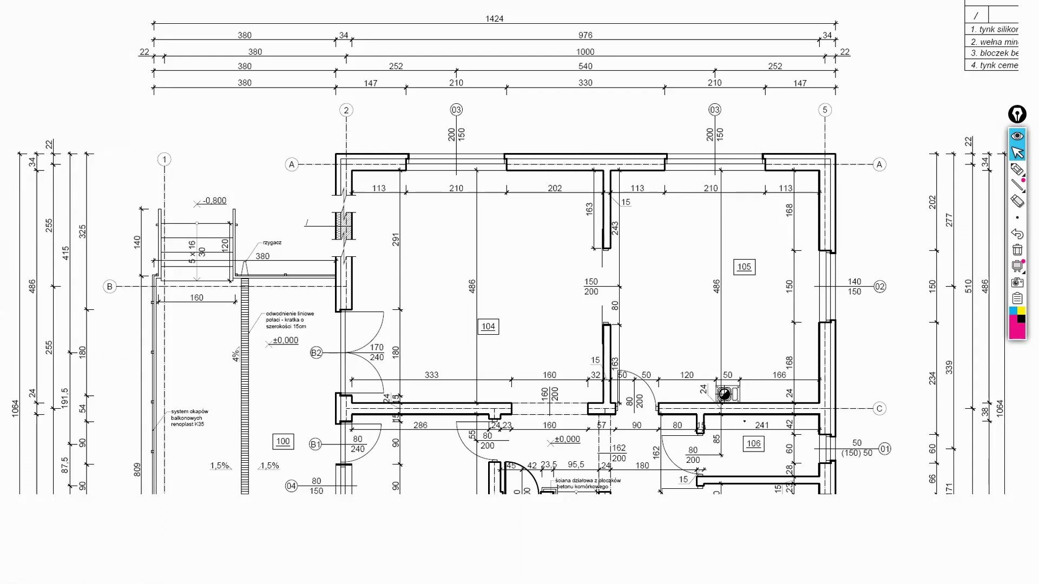
- Switch Epic Pen to freehand drawing with Ctrl+Shift+H
key(ctrl+shift+h)
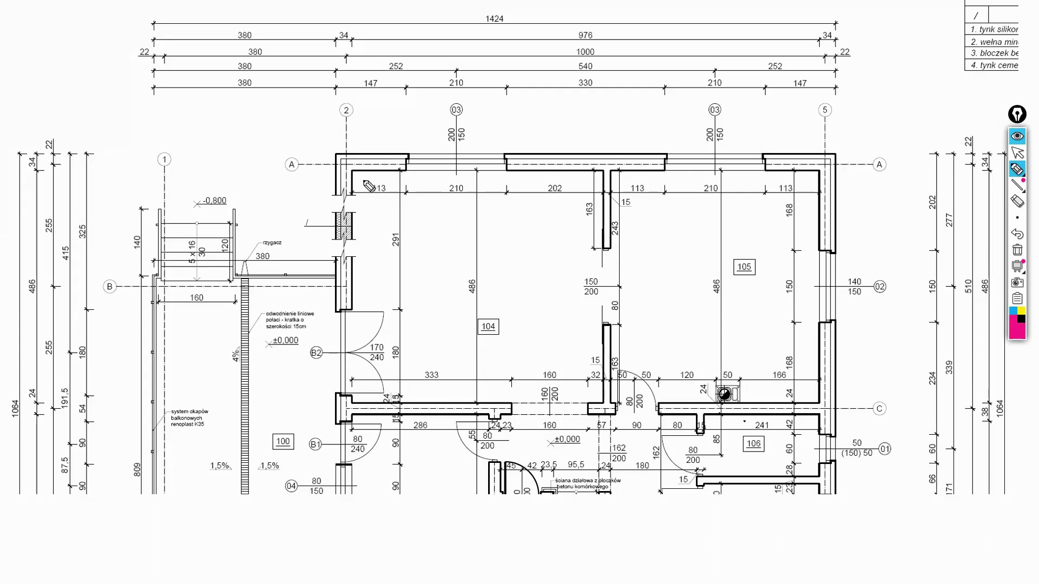
- Circle the walls, 210 and 380 dimensions, 80/200 door label, window and staircase in magenta
drag(356, 156, 359, 146)
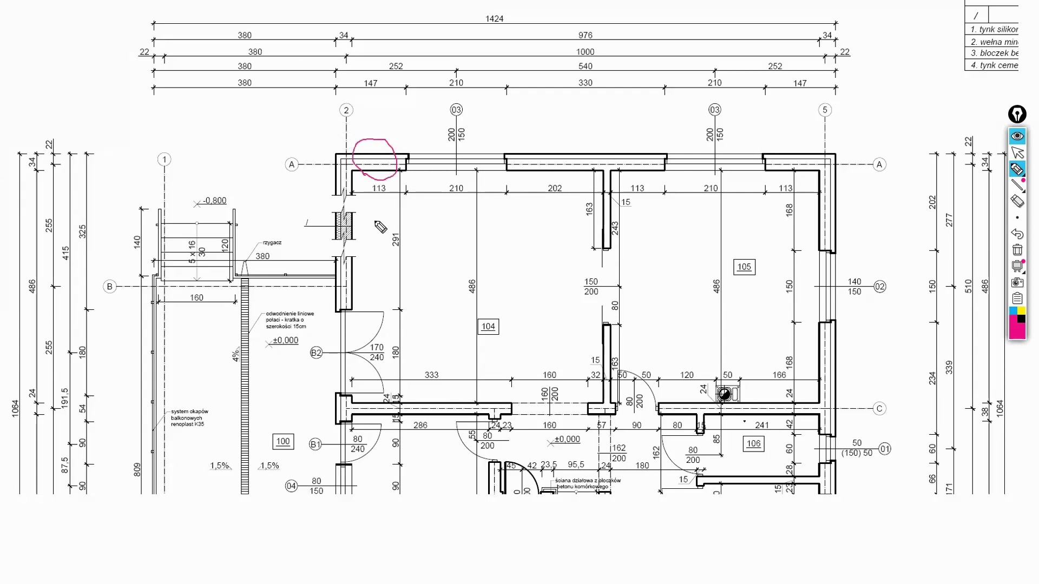
drag(438, 151, 427, 147)
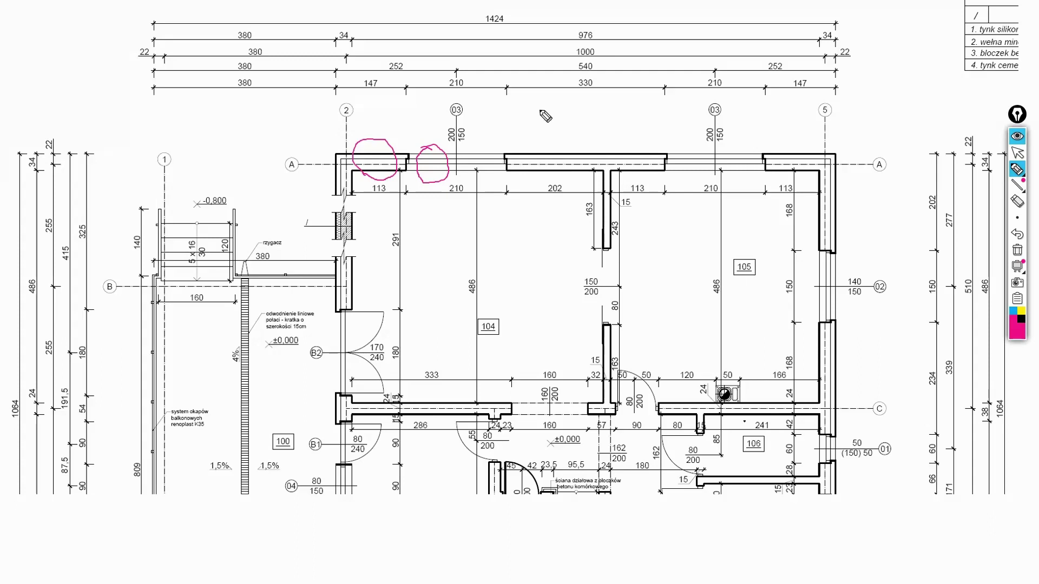
drag(497, 64, 484, 97)
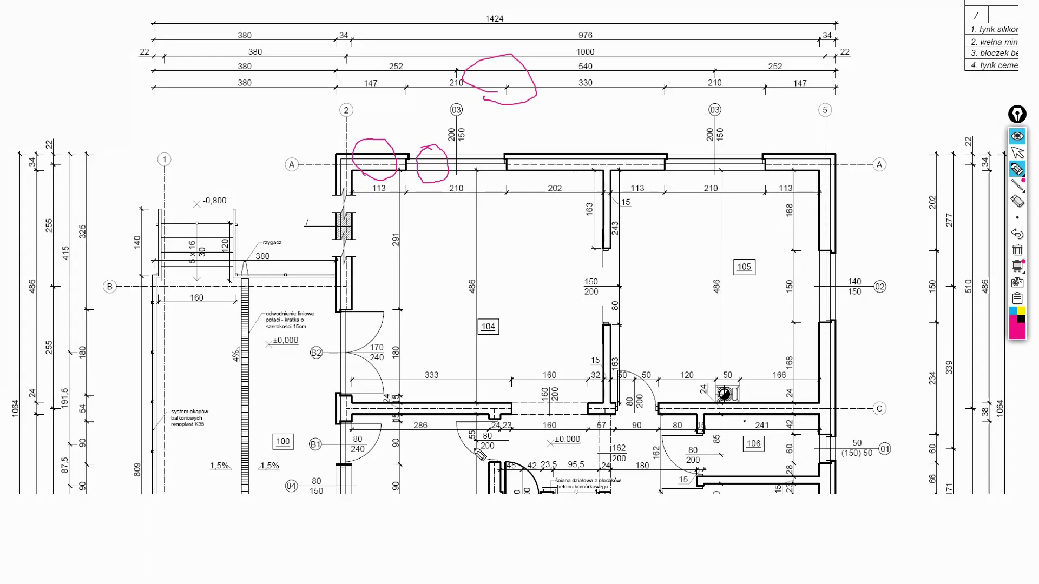
drag(491, 465, 452, 425)
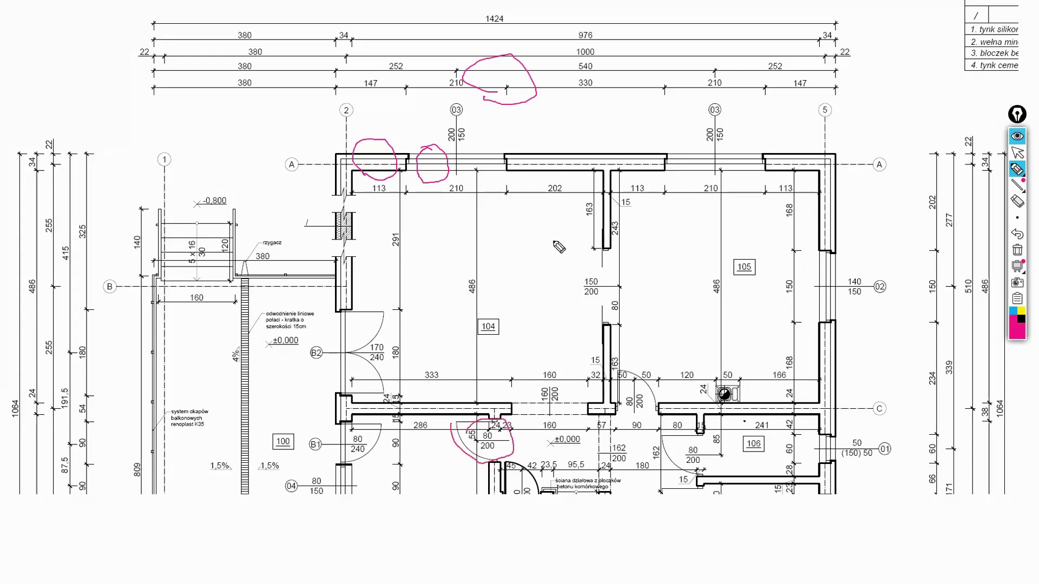
drag(655, 141, 662, 154)
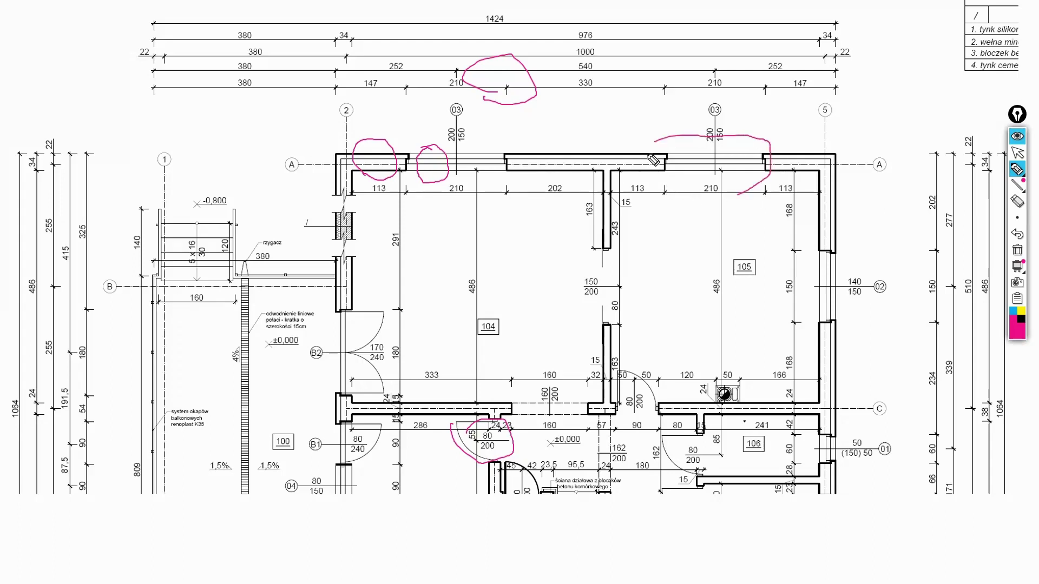
drag(166, 217, 163, 212)
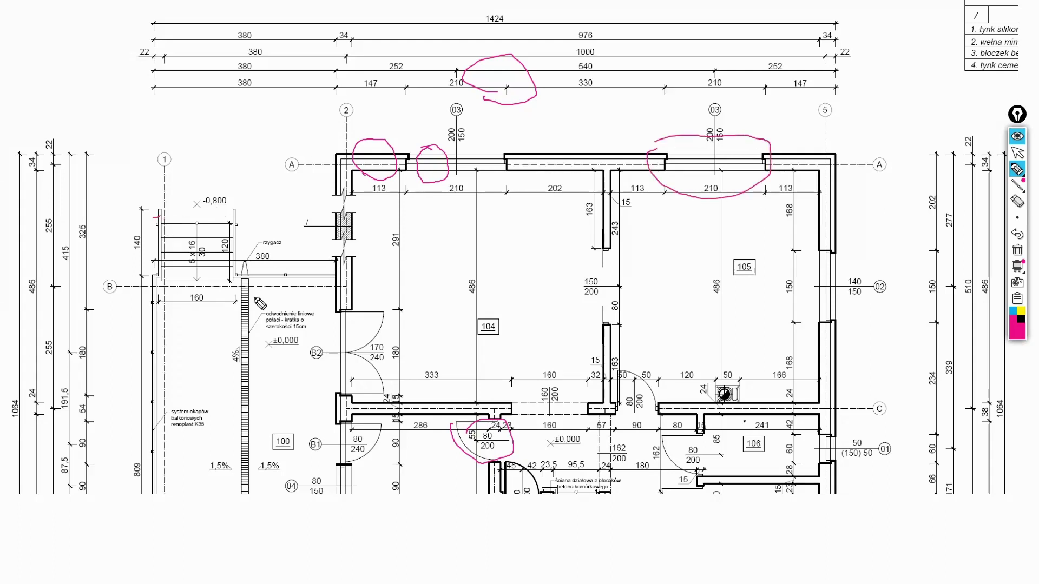
mouse_move(294, 66)
mouse_down()
mouse_move(197, 69)
mouse_move(294, 81)
mouse_up()
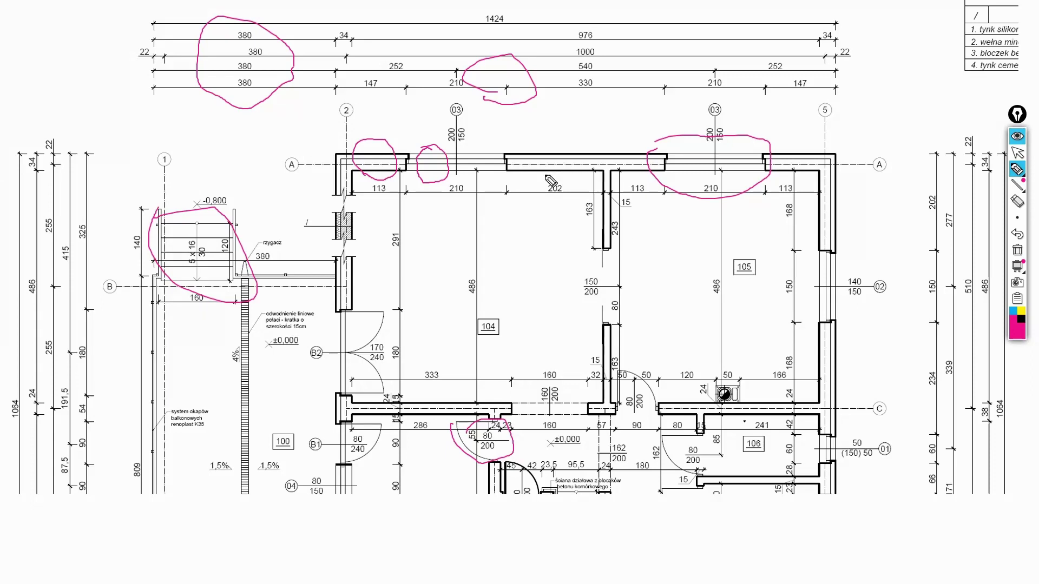
drag(566, 162, 569, 166)
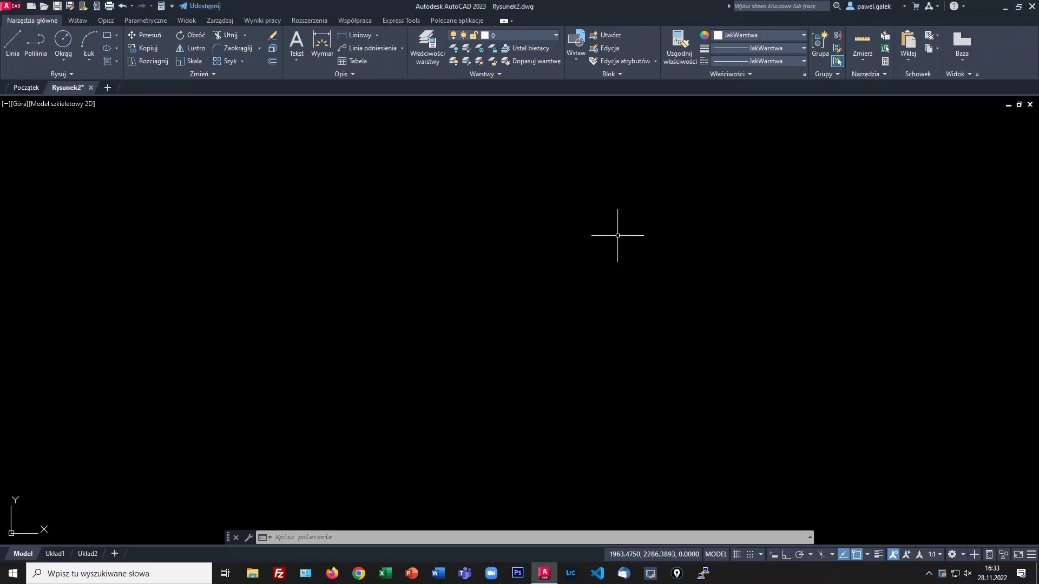
- Review the layer dropdown, then bring up the Layer Properties Manager (Właściwości warstwy)
click(511, 35)
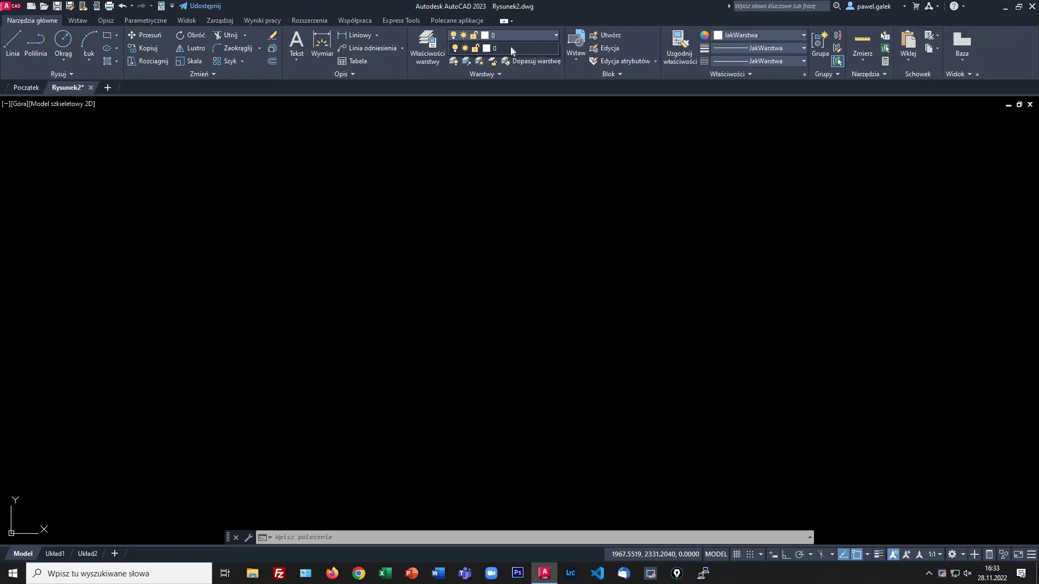
click(518, 137)
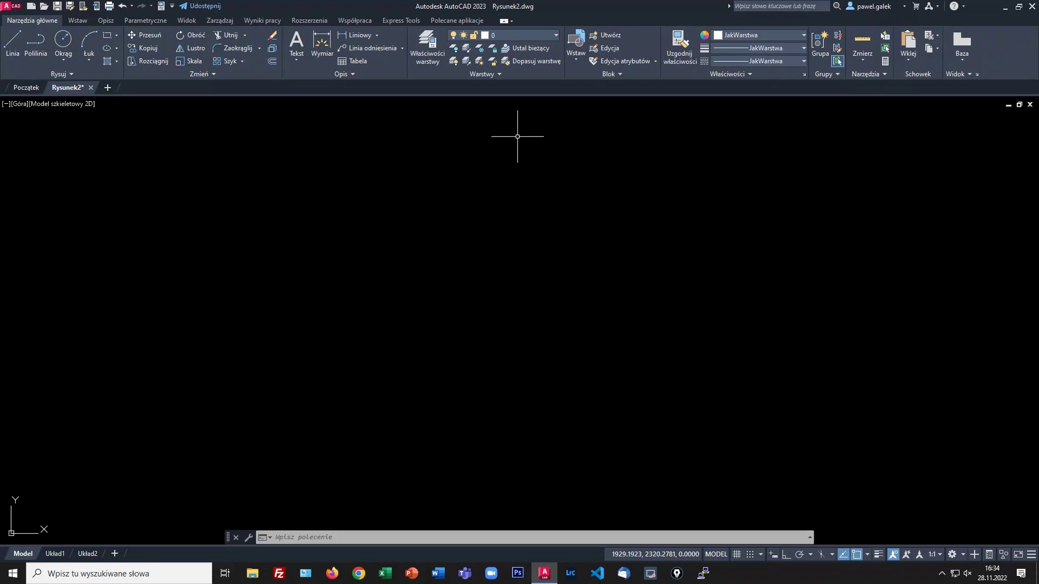
click(556, 35)
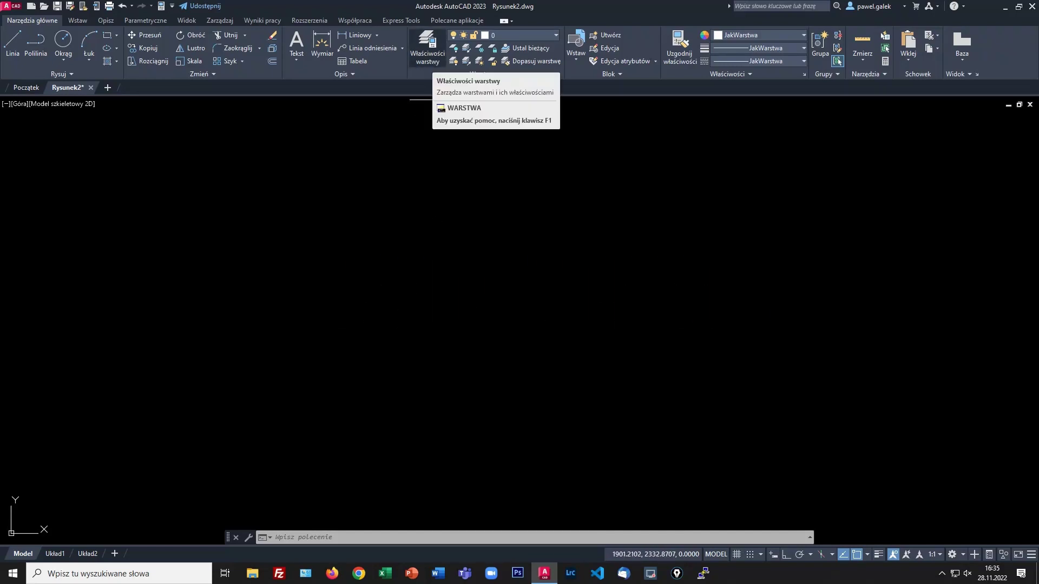
click(429, 59)
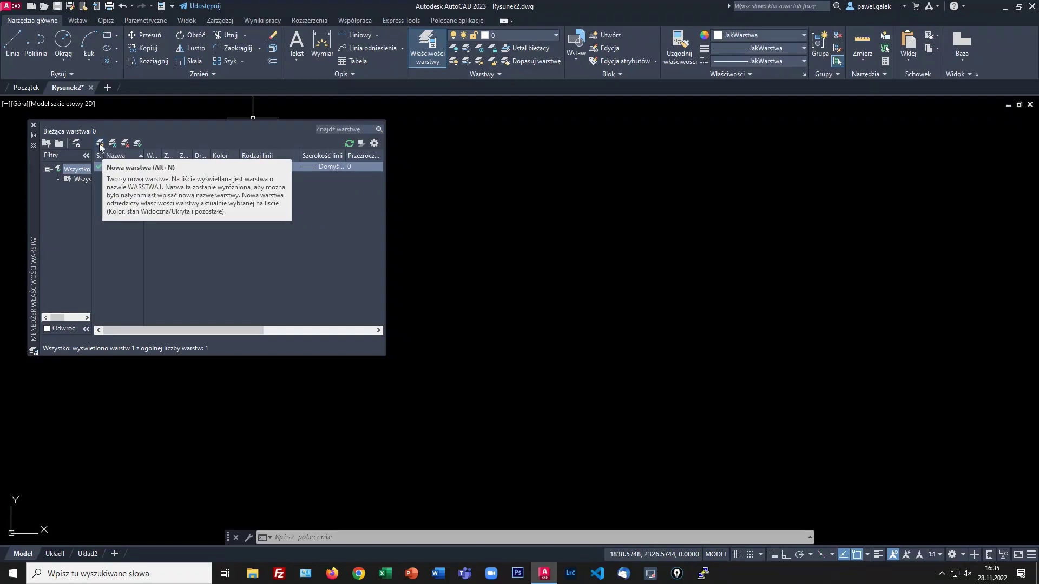
- Create a new layer named Przekrój
click(100, 145)
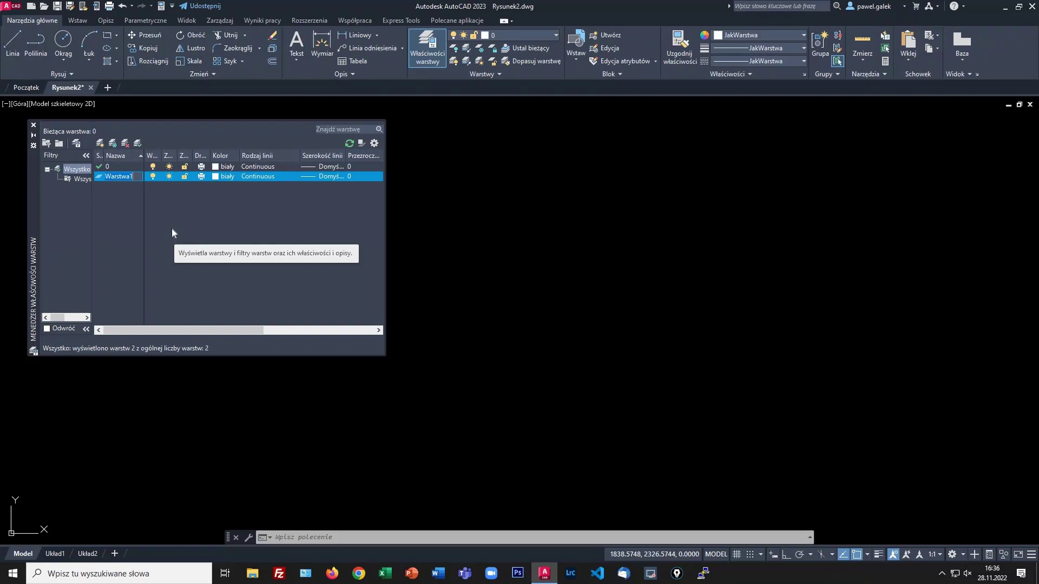
text(Pr)
text(zekrój)
key(Return)
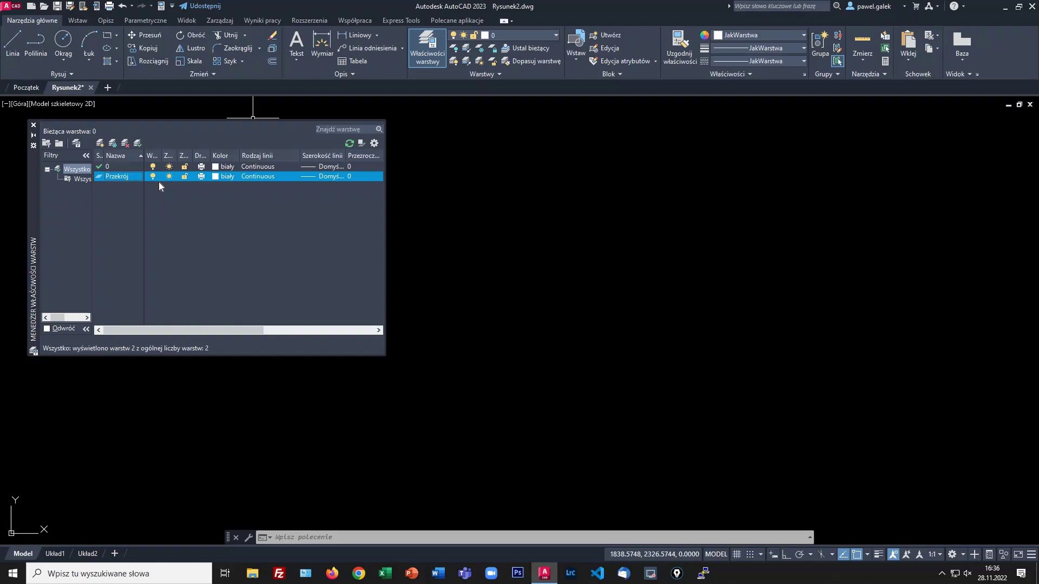
- Set the Przekrój layer colour to cyan (błękitny) and bring up its linetype choices
click(224, 177)
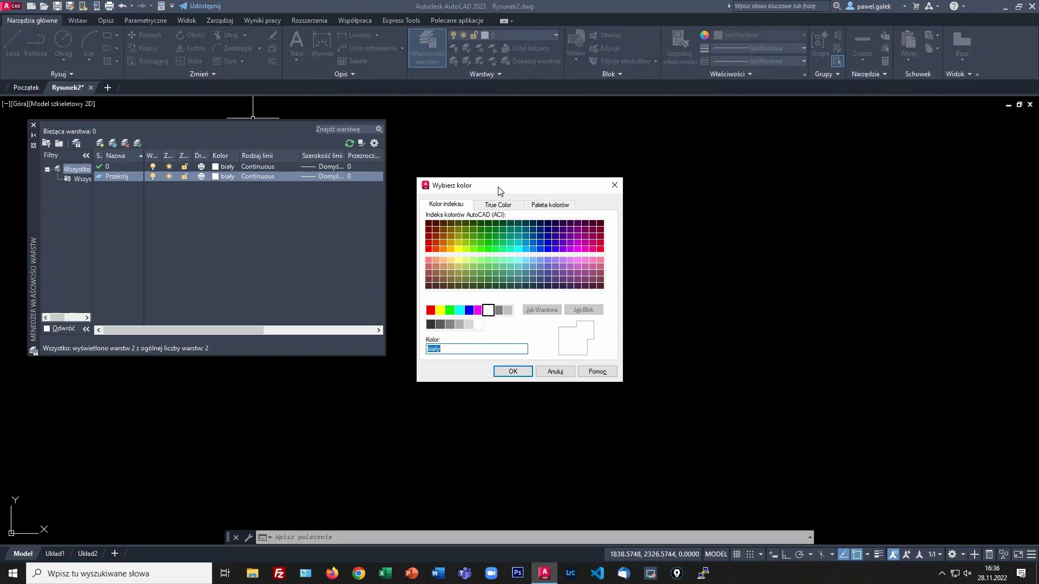
drag(494, 186, 487, 174)
text(140)
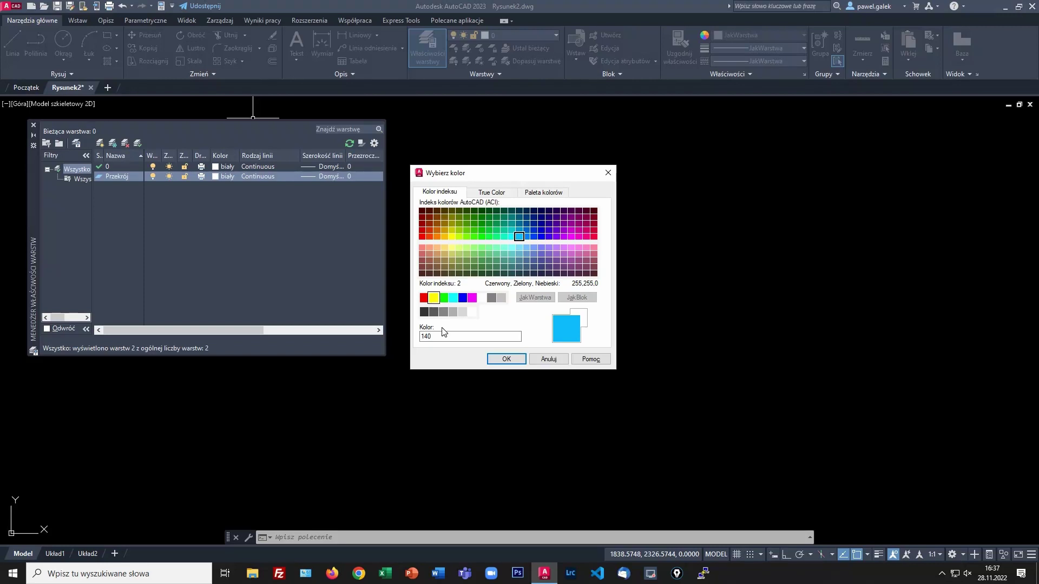
click(507, 359)
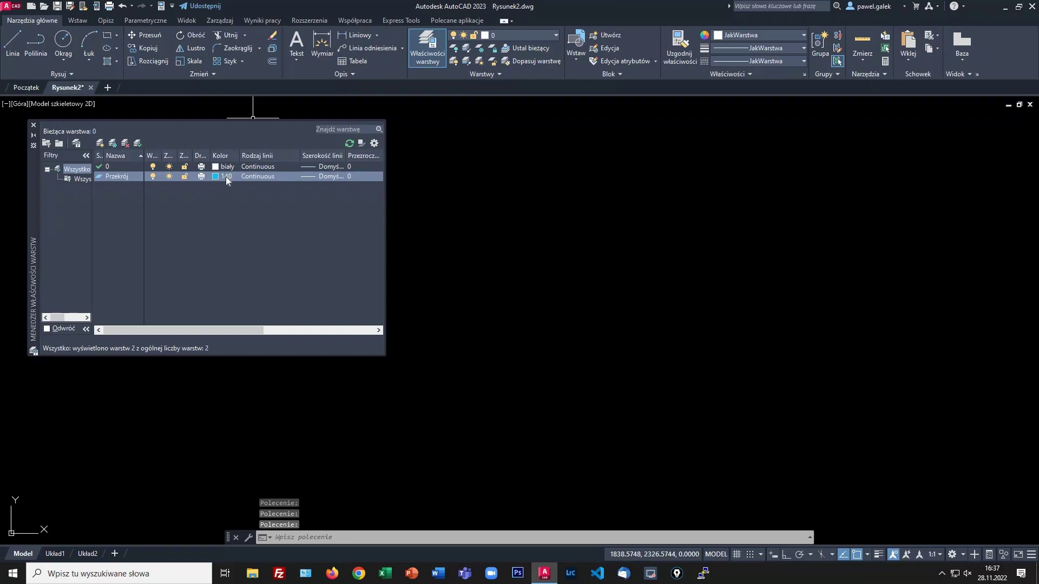
click(226, 177)
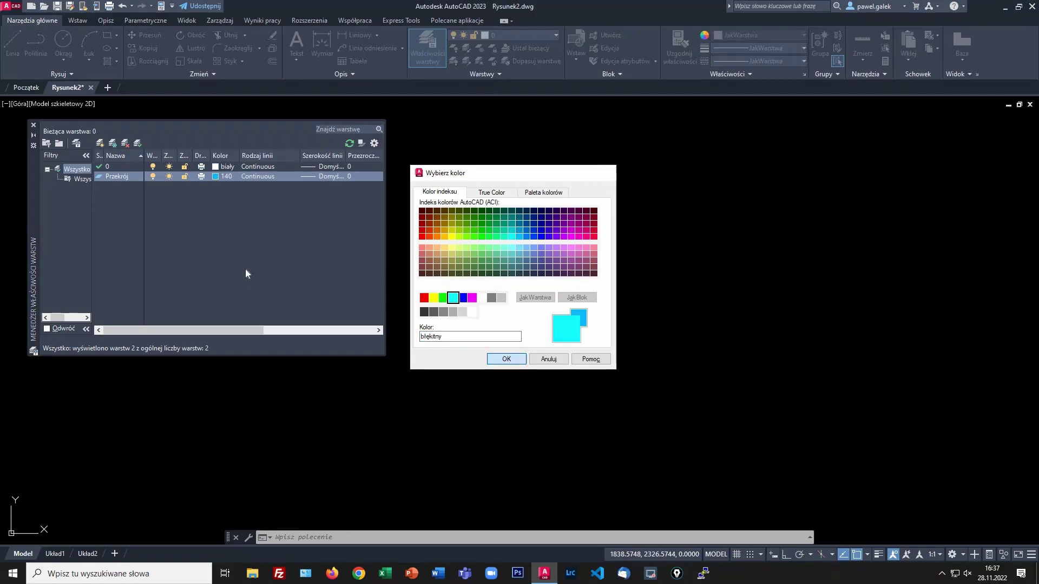
key(Return)
double_click(240, 155)
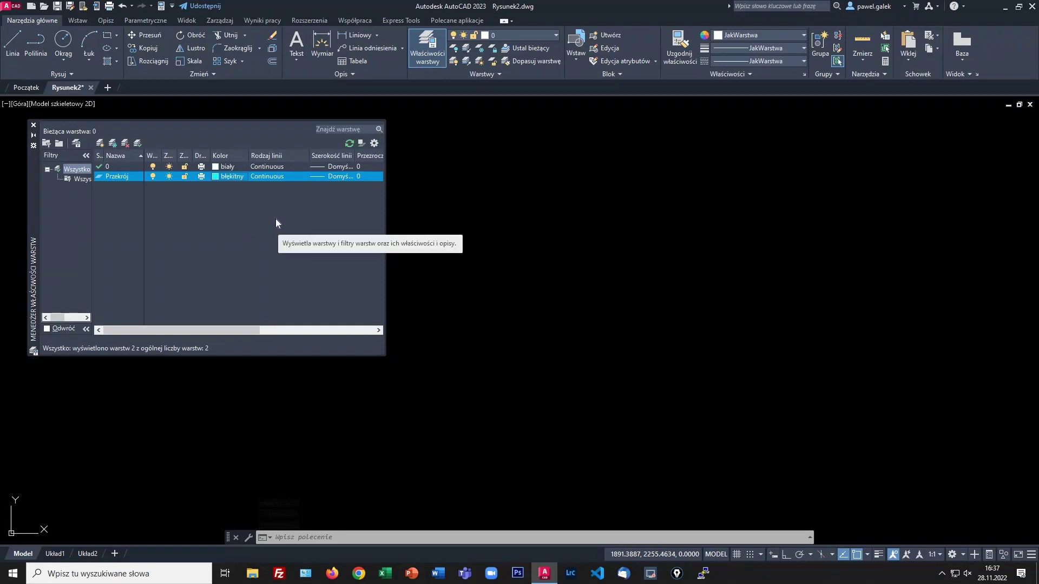
click(266, 177)
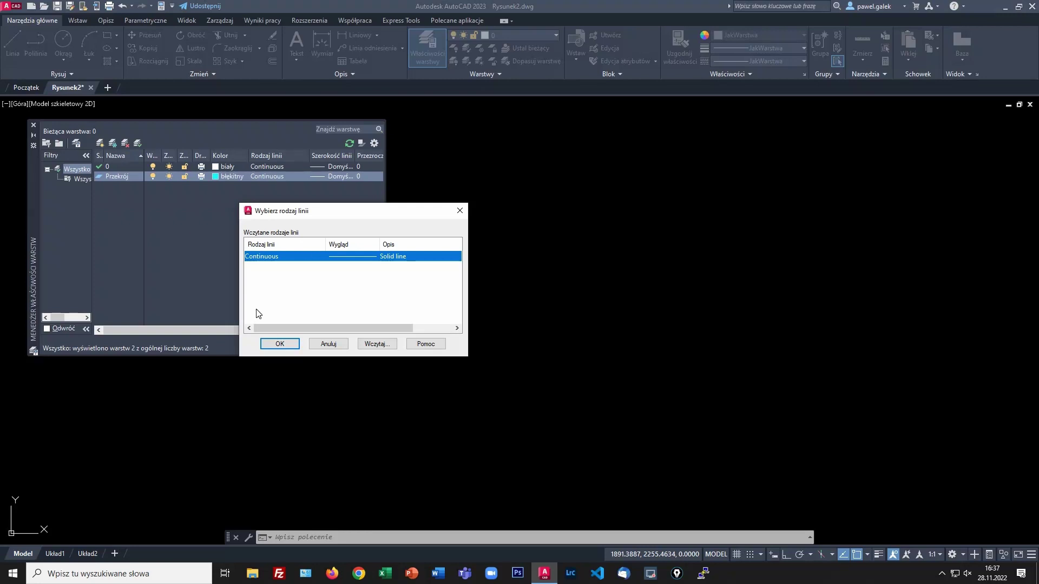
- Keep the Continuous linetype and give Przekrój a 0.50 mm lineweight
key(Return)
click(316, 176)
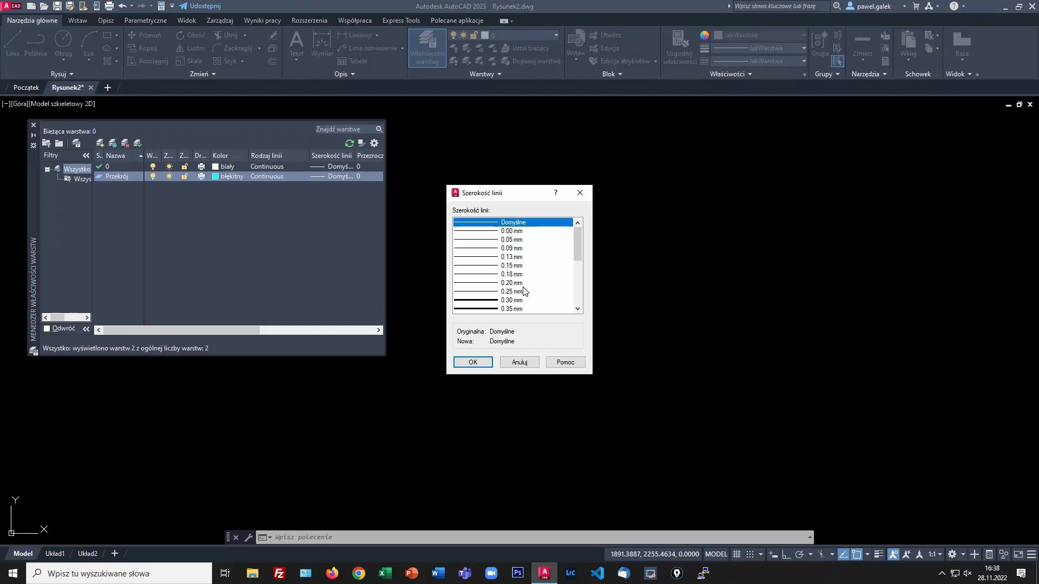
scroll(523, 292, down, 1)
click(536, 299)
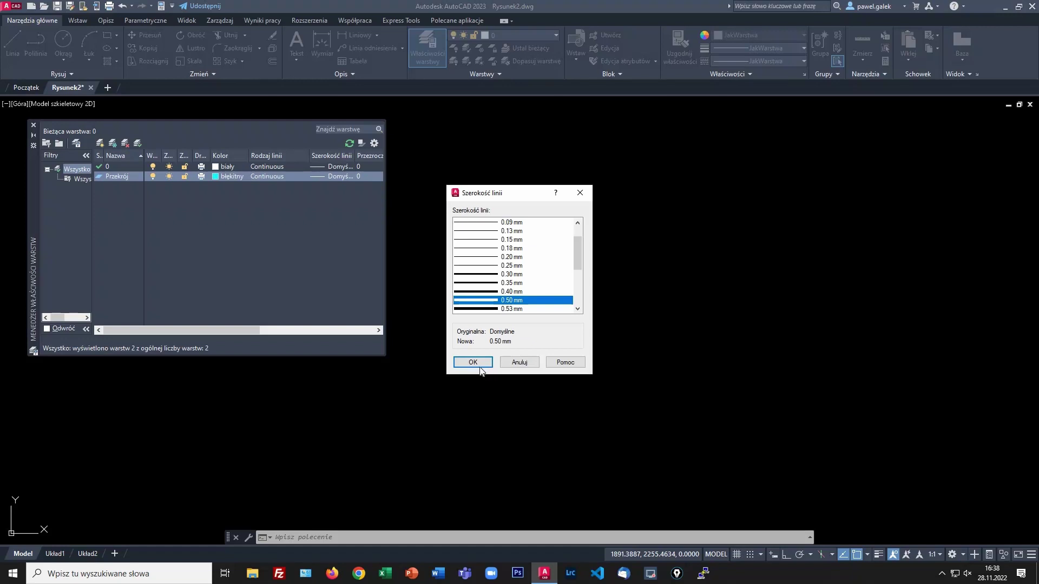
double_click(499, 302)
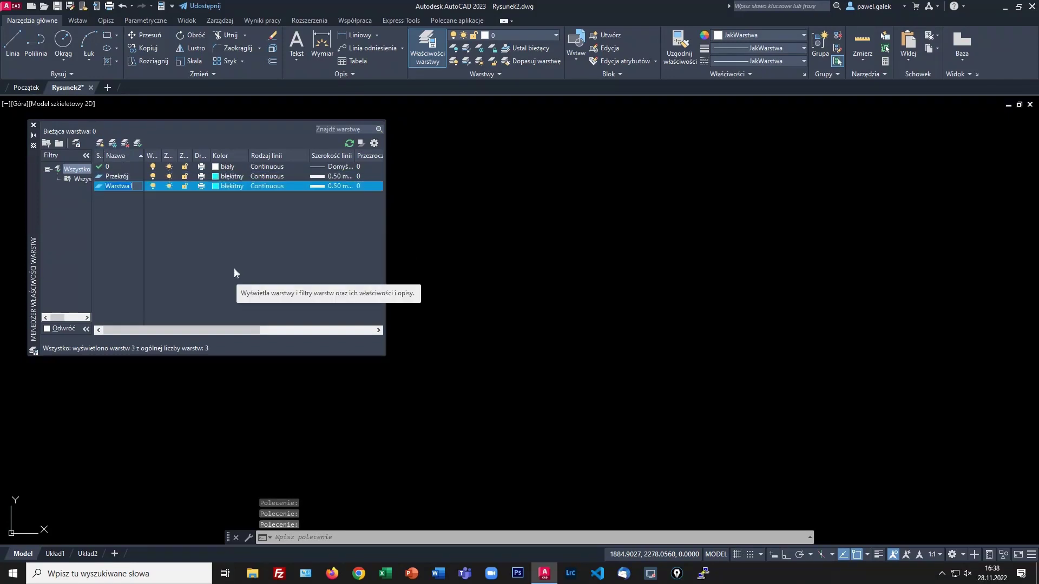
- Name the third layer Widok and colour it green (zielony)
text(Widok)
key(Return)
click(215, 186)
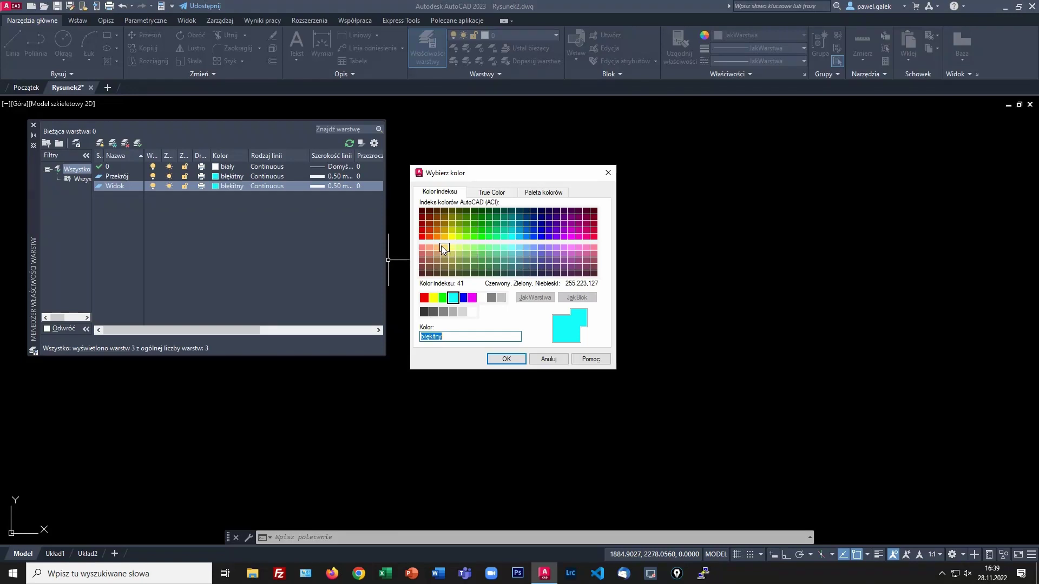
click(444, 297)
click(503, 360)
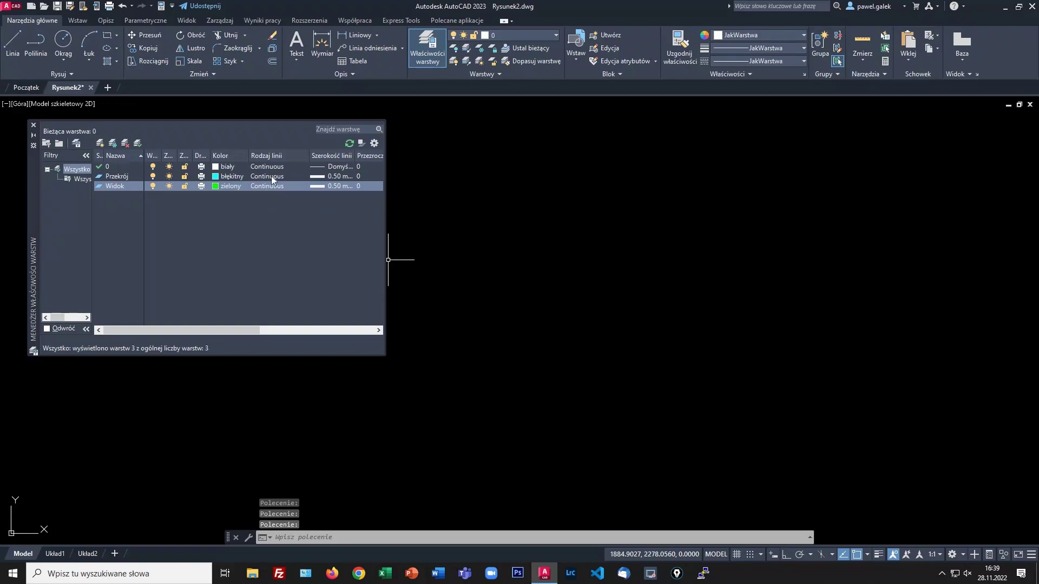
- Change the Widok layer's lineweight from 0.50 mm to 0.25 mm
click(333, 186)
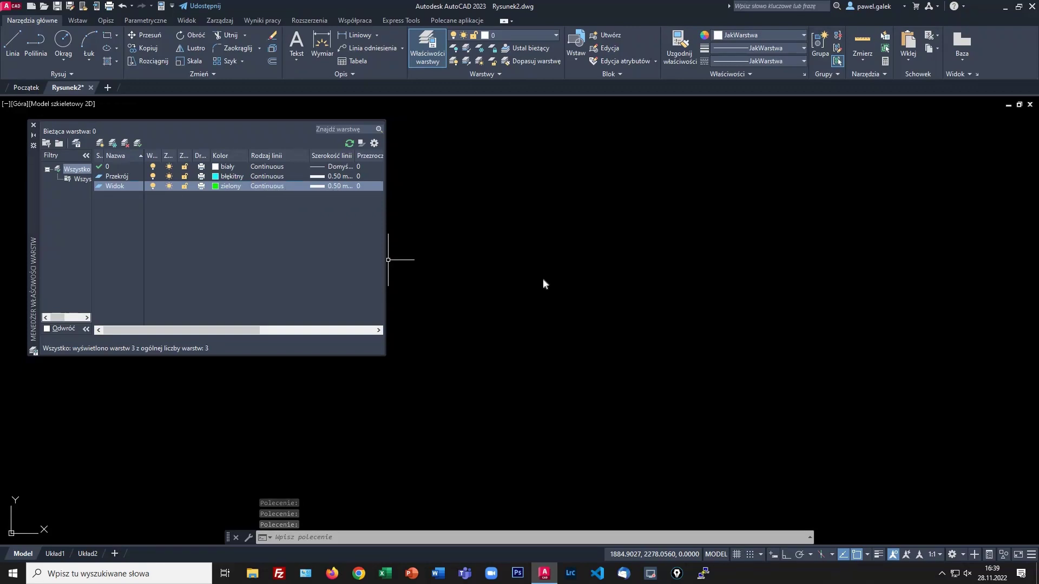
click(484, 274)
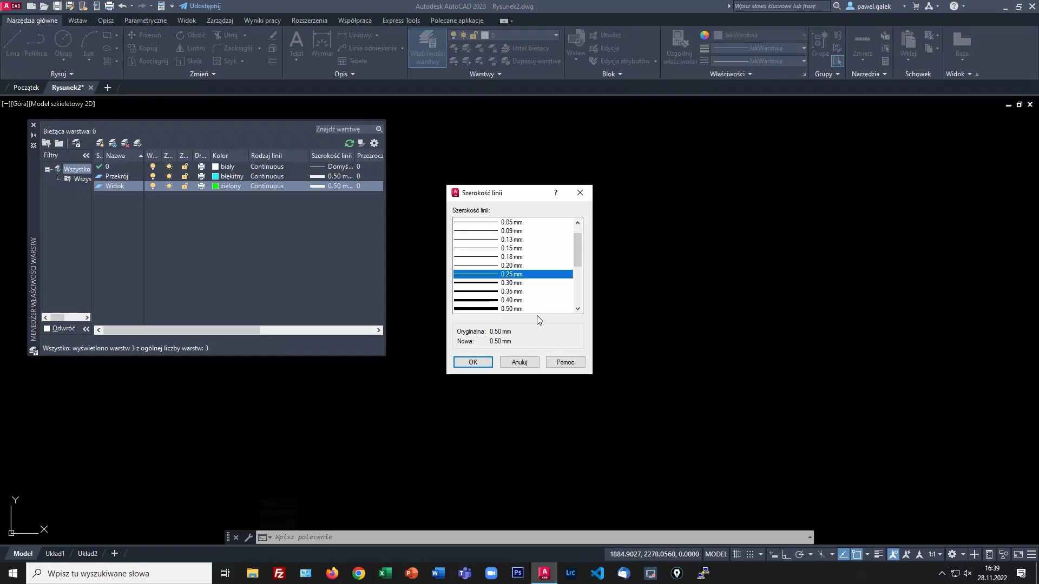
click(479, 362)
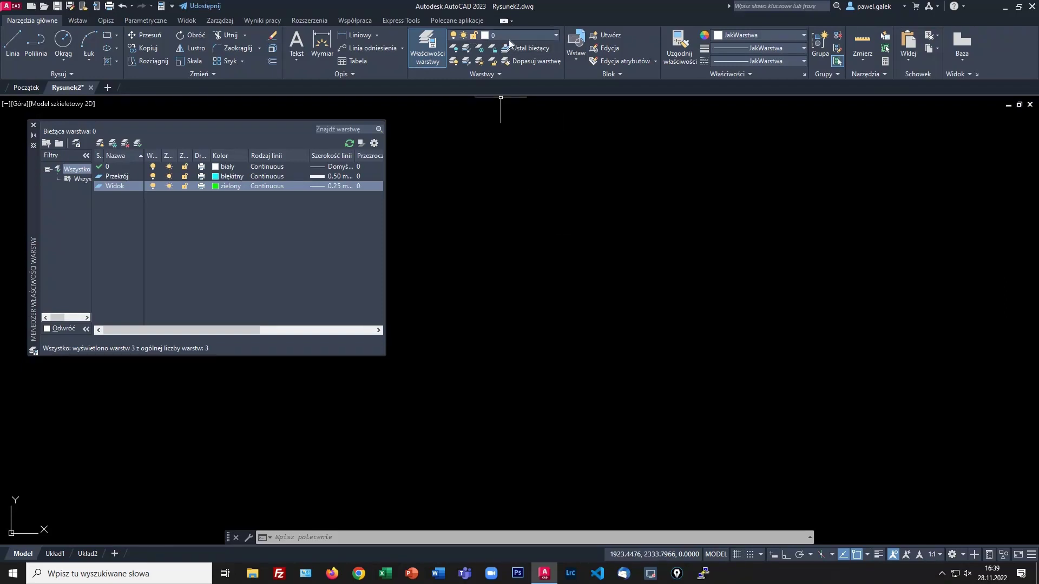
- Make Przekrój the current layer and draw a cyan rectangle in the middle of the drawing
click(557, 35)
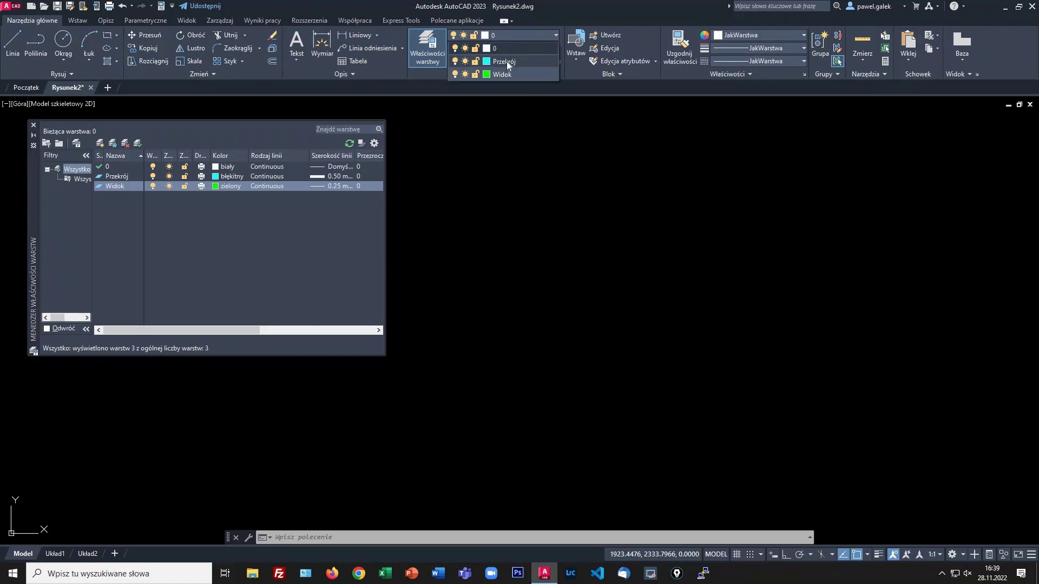
click(507, 62)
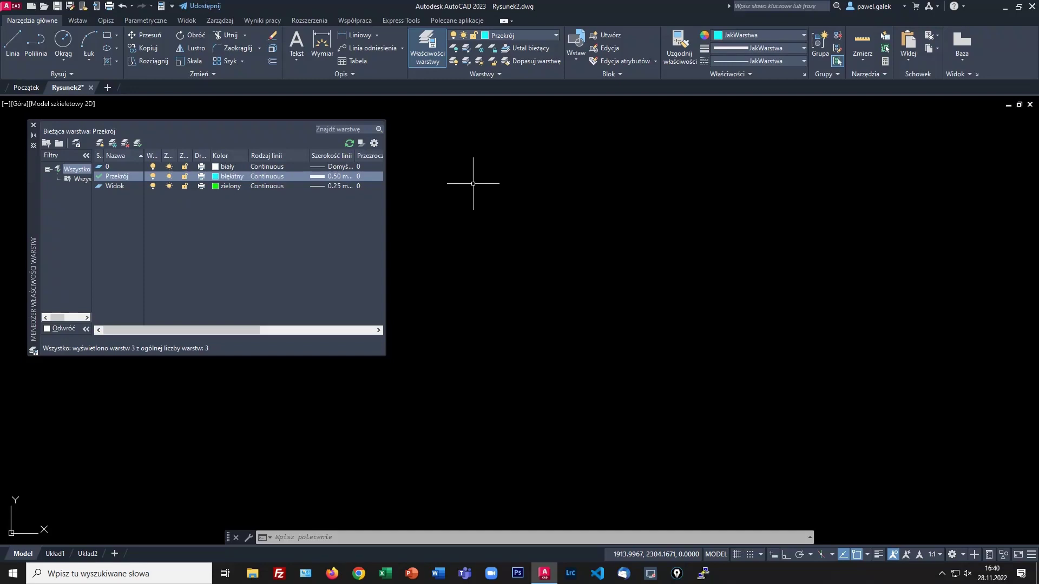
click(108, 36)
click(470, 186)
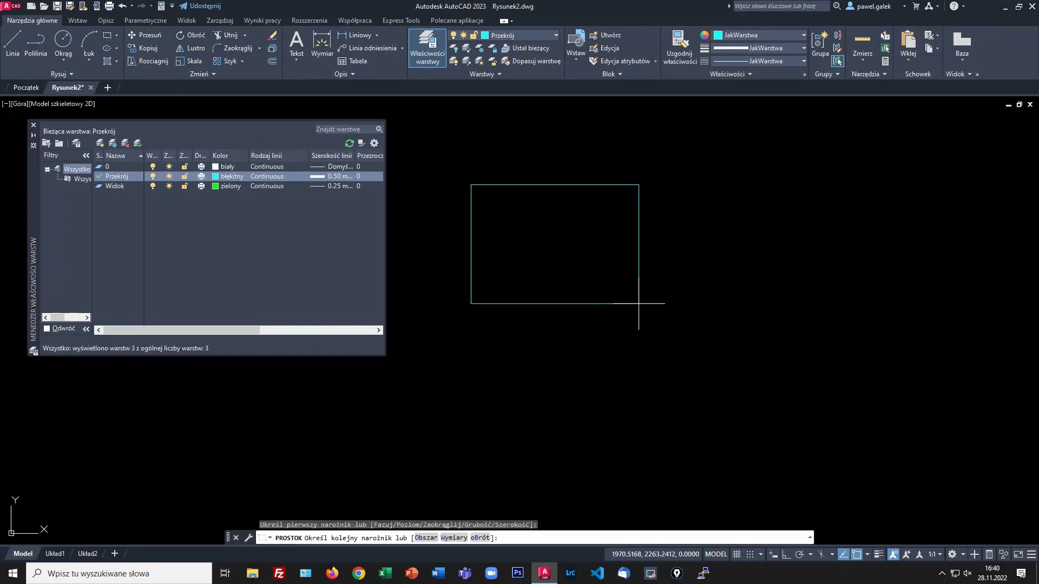
click(653, 294)
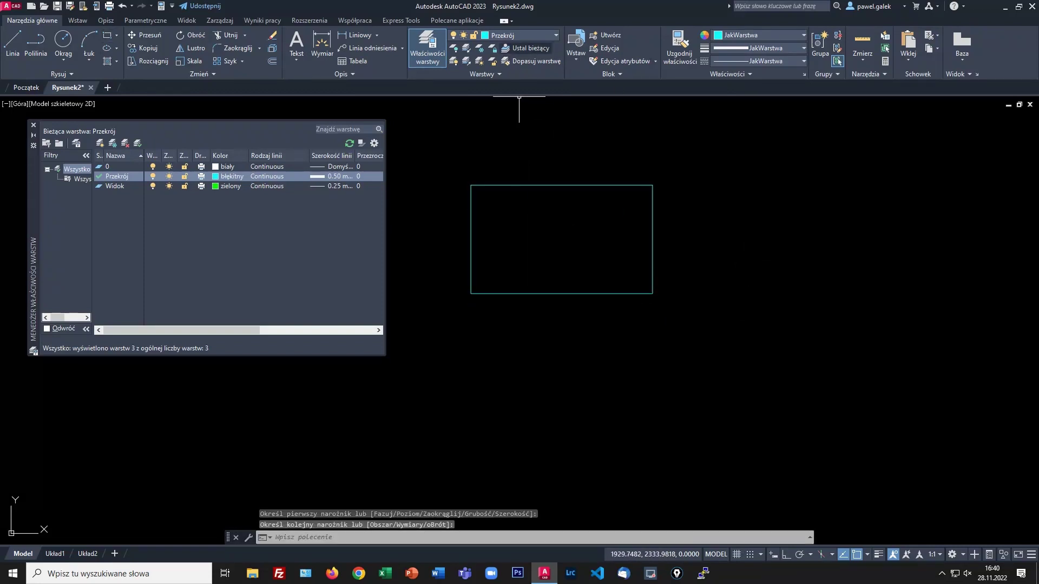
click(555, 39)
- With Widok current, draw a green rectangle to the right of the cyan one
click(506, 73)
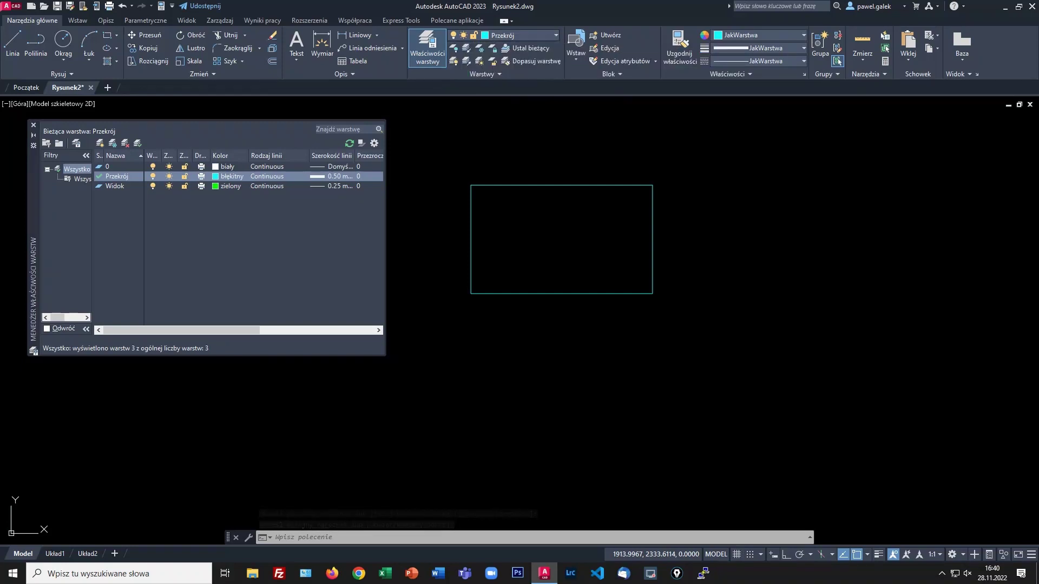
click(107, 35)
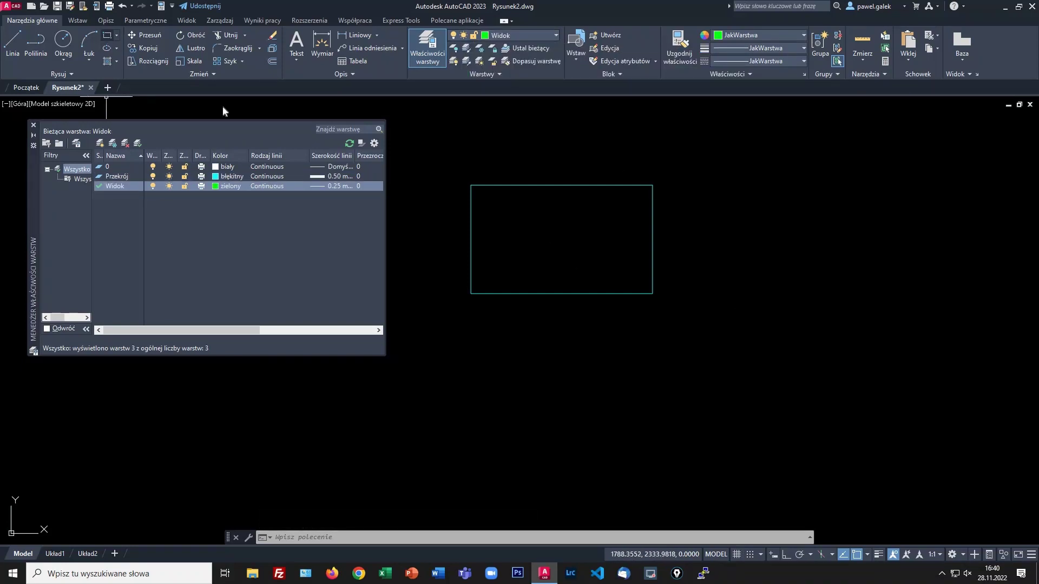
click(693, 203)
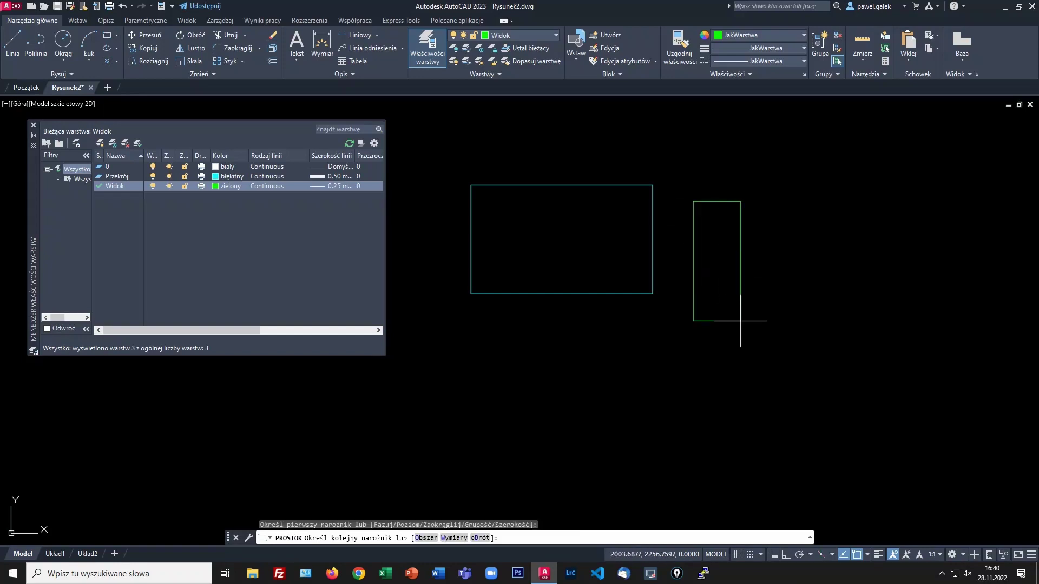
click(786, 339)
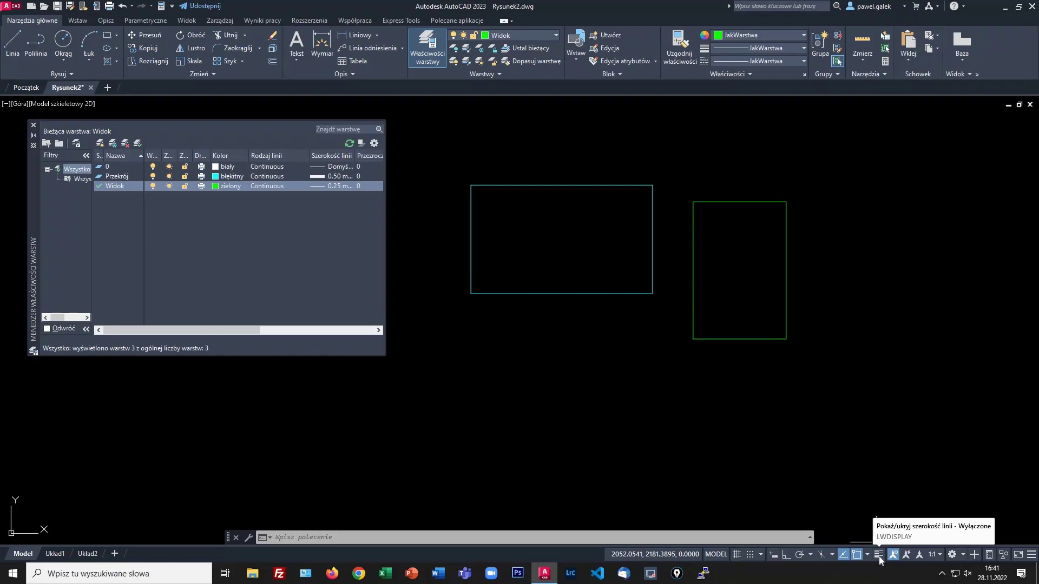
click(880, 557)
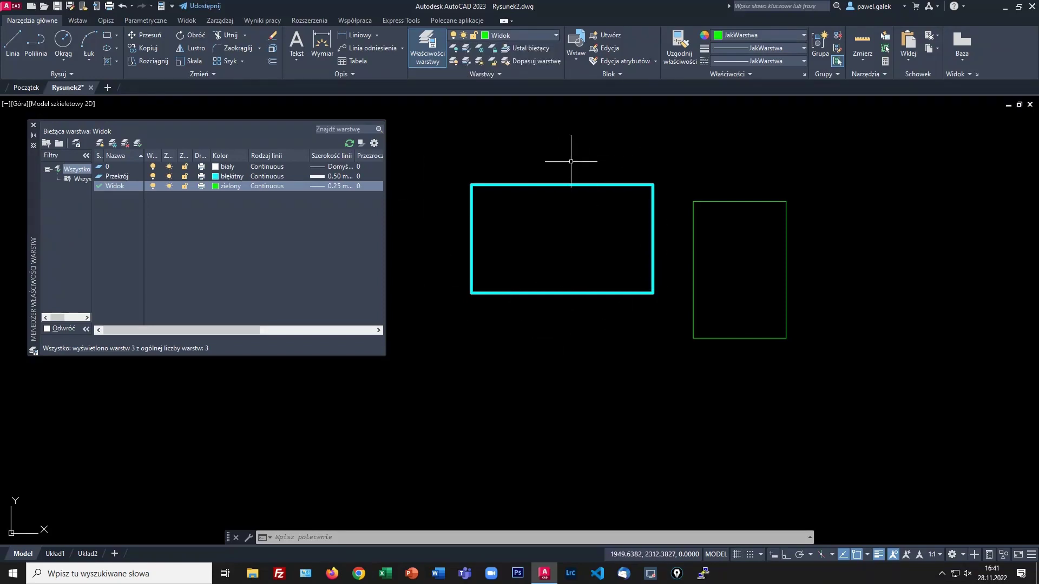
middle_drag(568, 157, 571, 159)
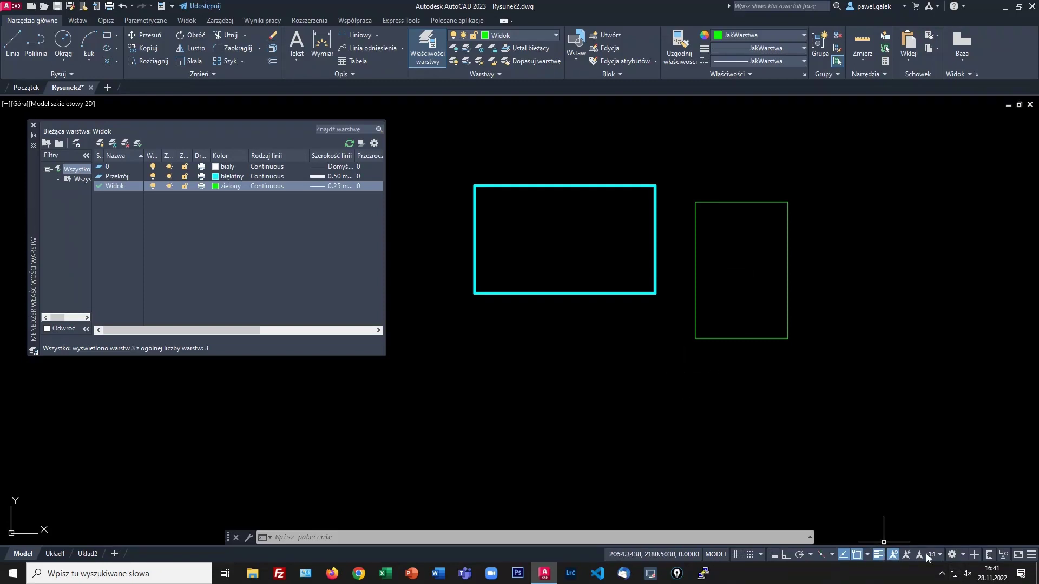
click(1032, 555)
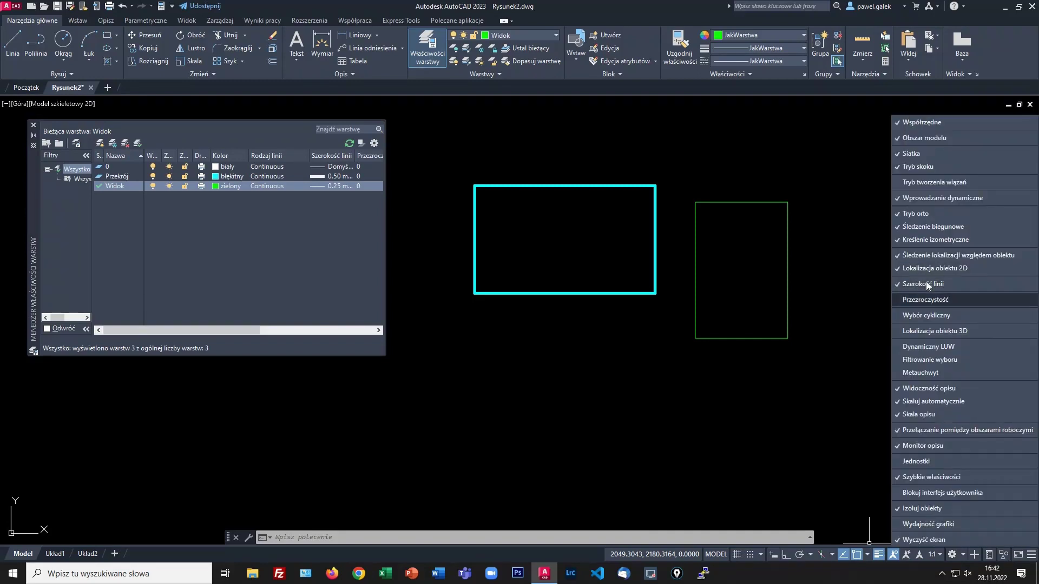
click(926, 284)
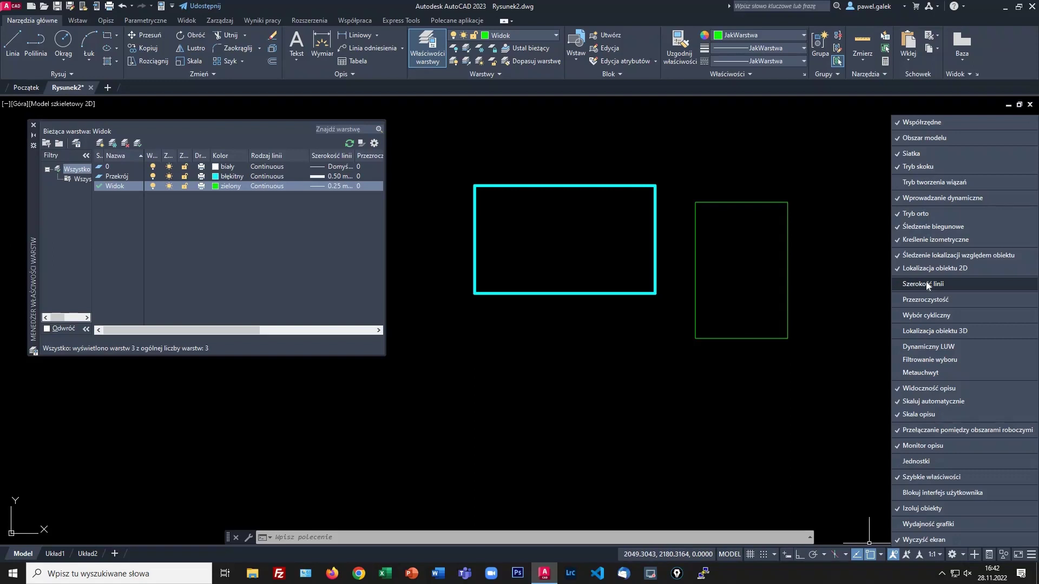
click(927, 284)
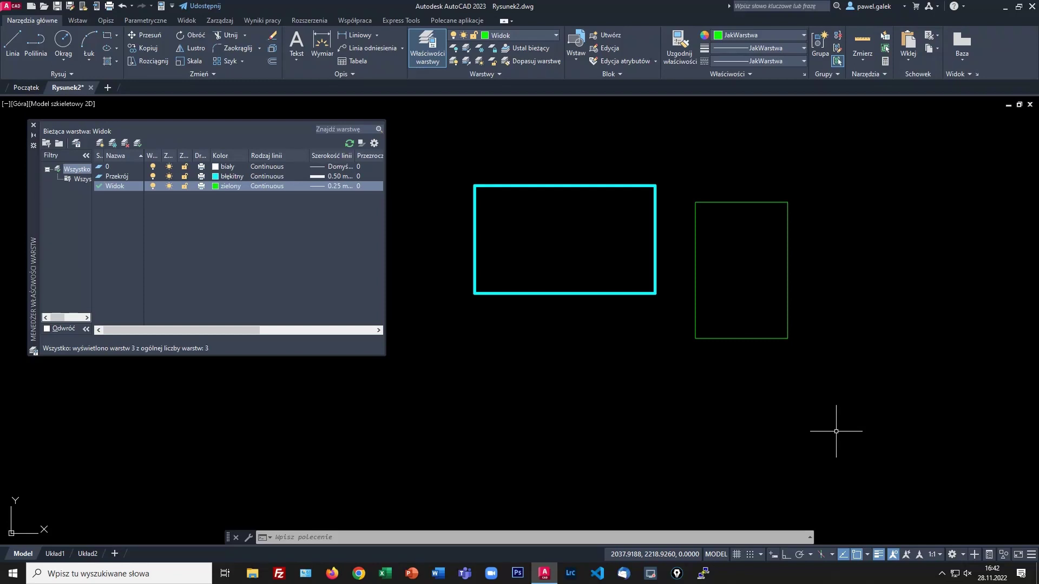
click(878, 554)
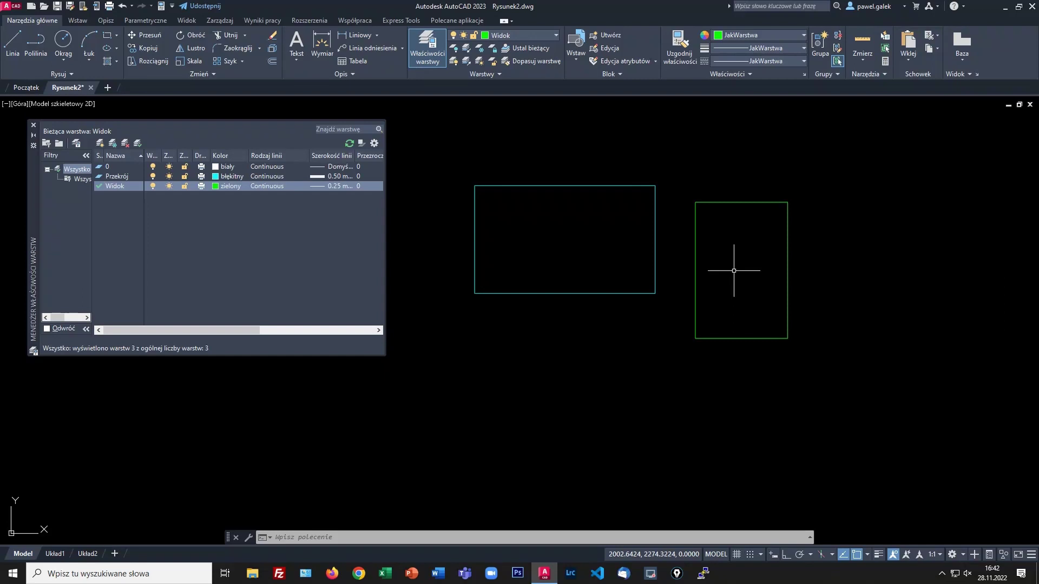
- Put the green rectangle on the Przekrój layer so it turns cyan, then deselect it
click(733, 203)
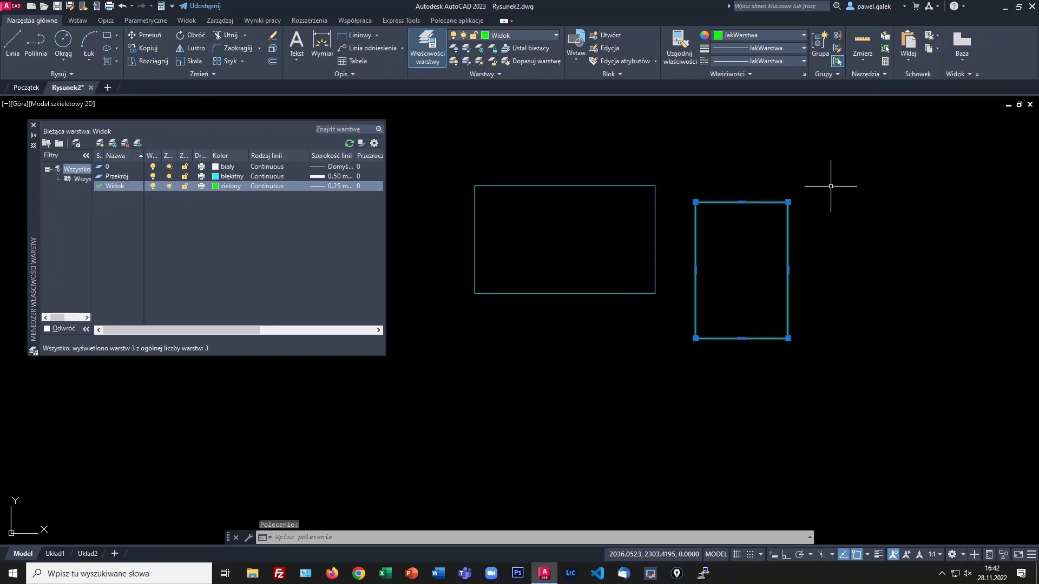
click(508, 37)
click(504, 63)
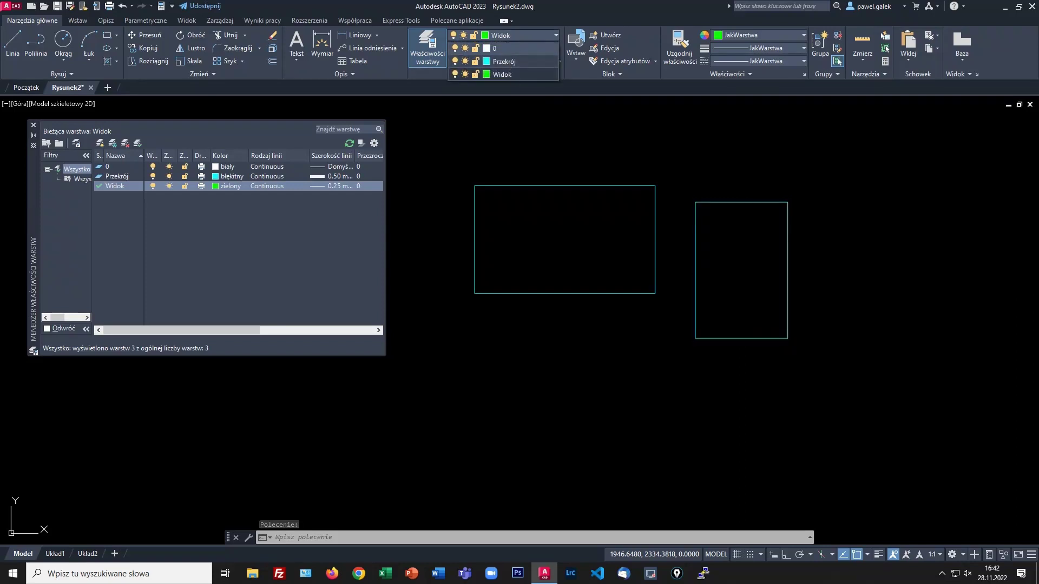
click(740, 144)
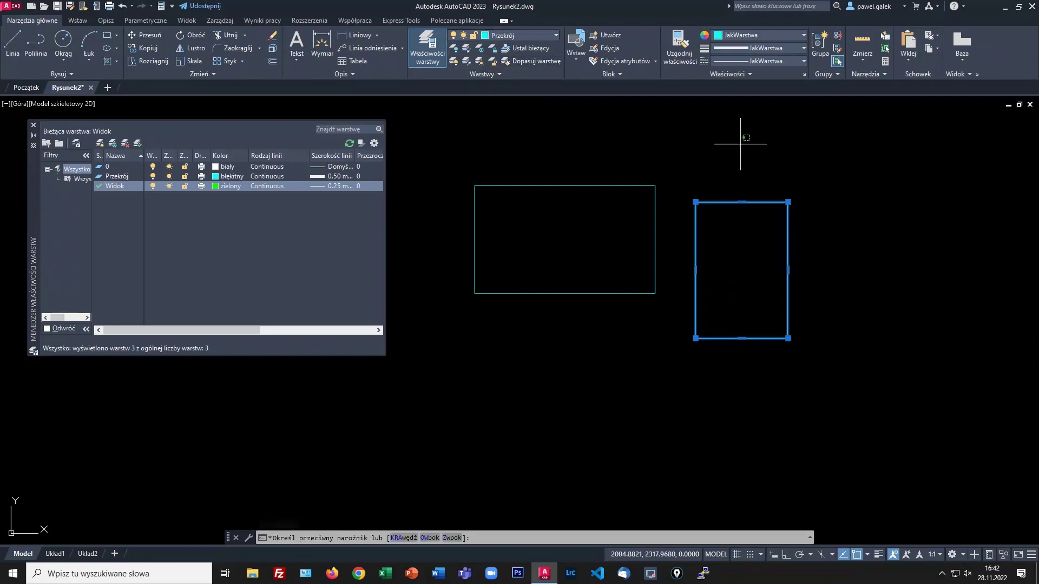
key(Escape)
key(Escape)
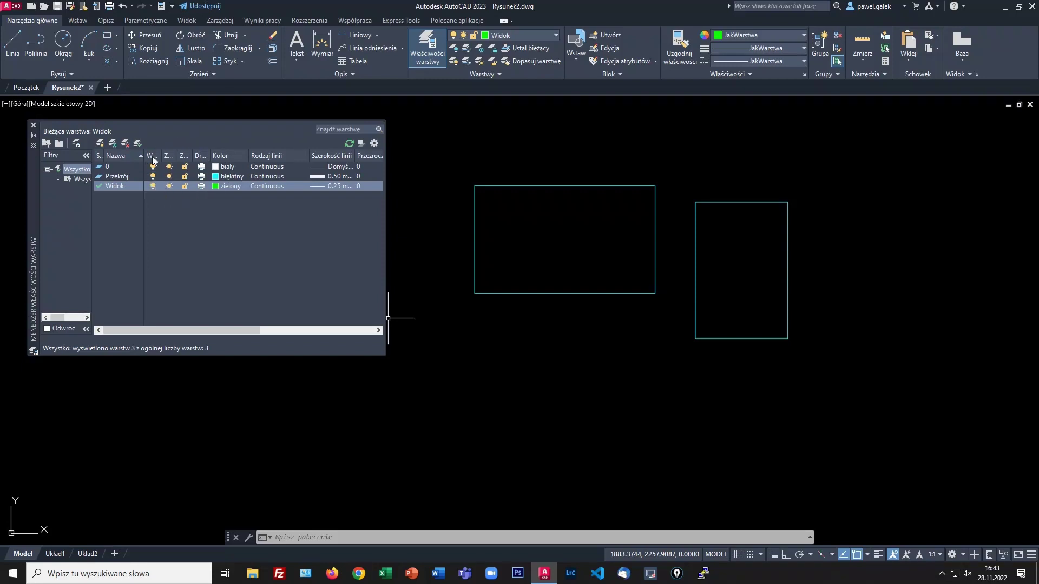
- Turn the Przekrój layer off and back on, then make Przekrój the current layer
click(154, 187)
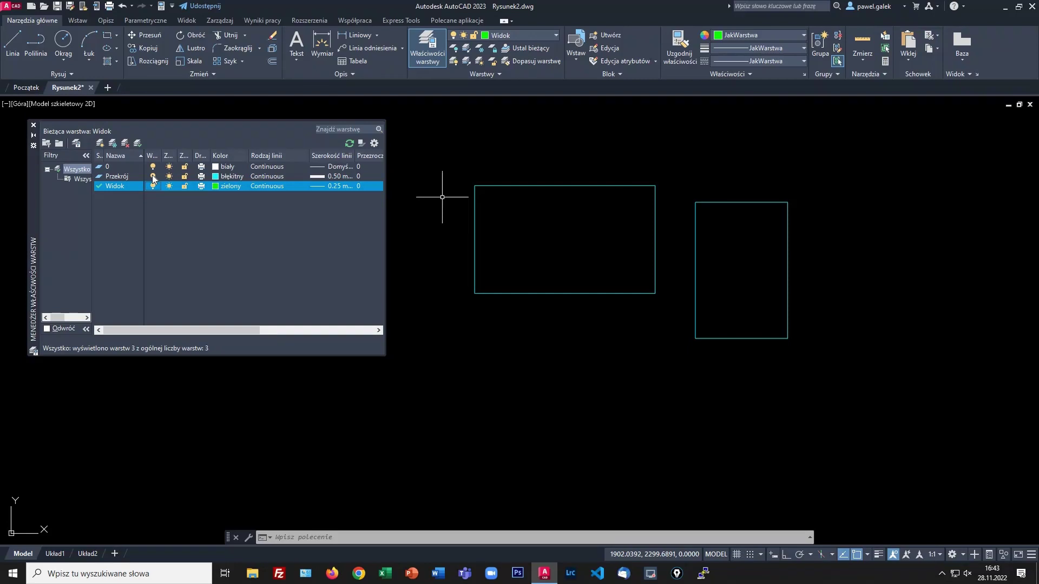
click(153, 177)
click(154, 177)
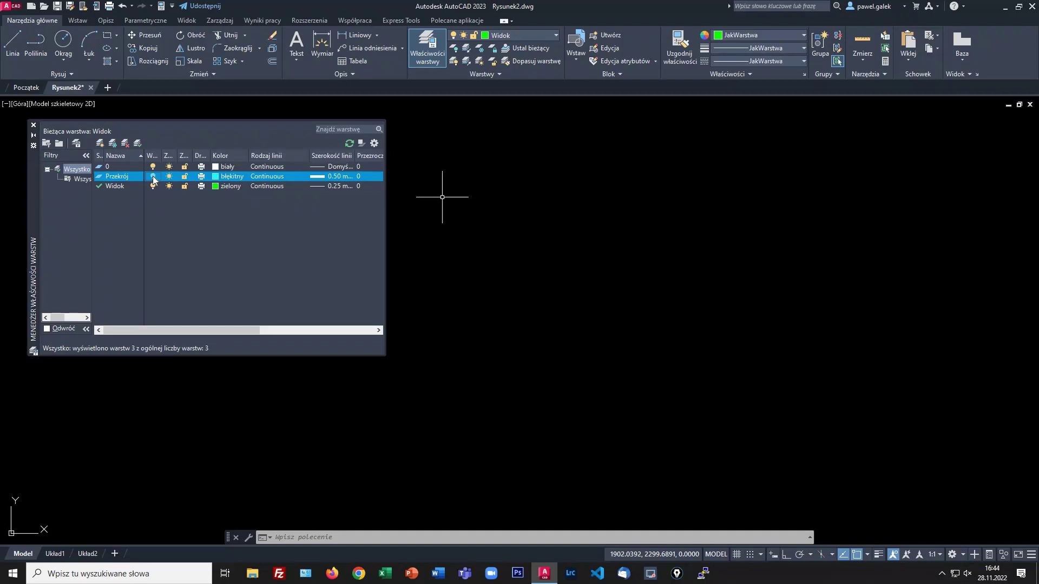
click(153, 176)
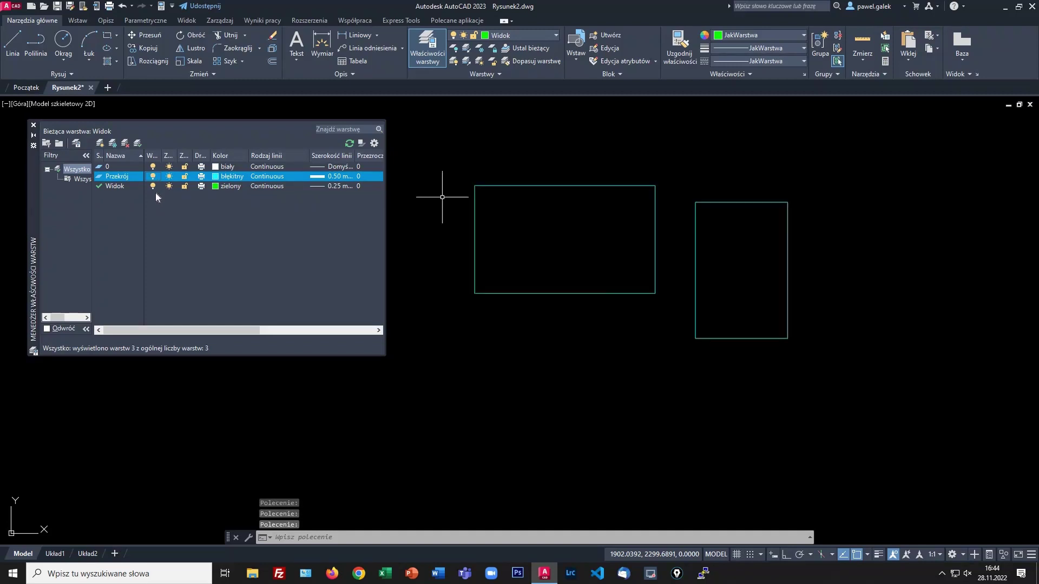
click(516, 36)
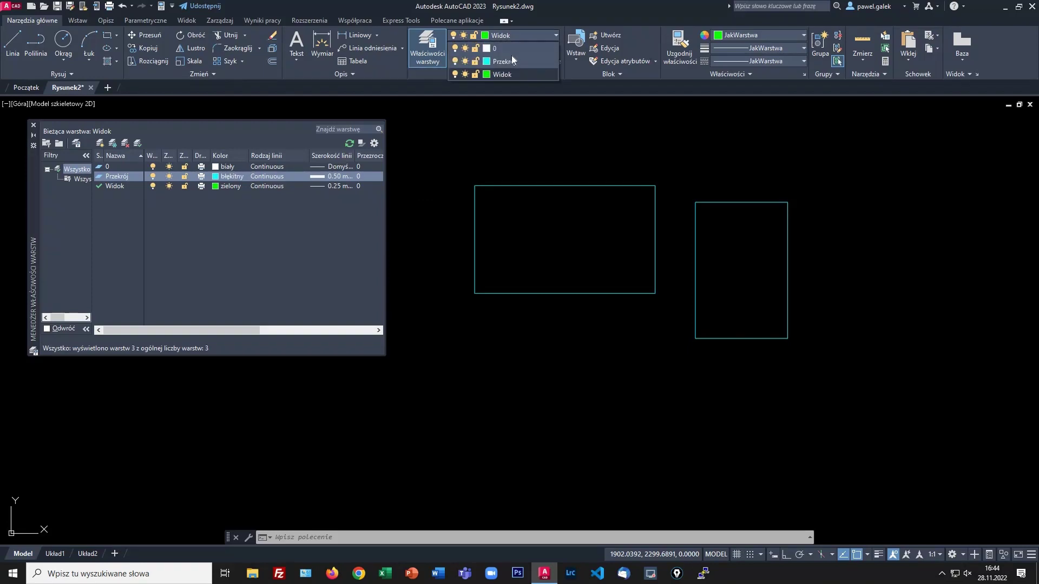
click(508, 61)
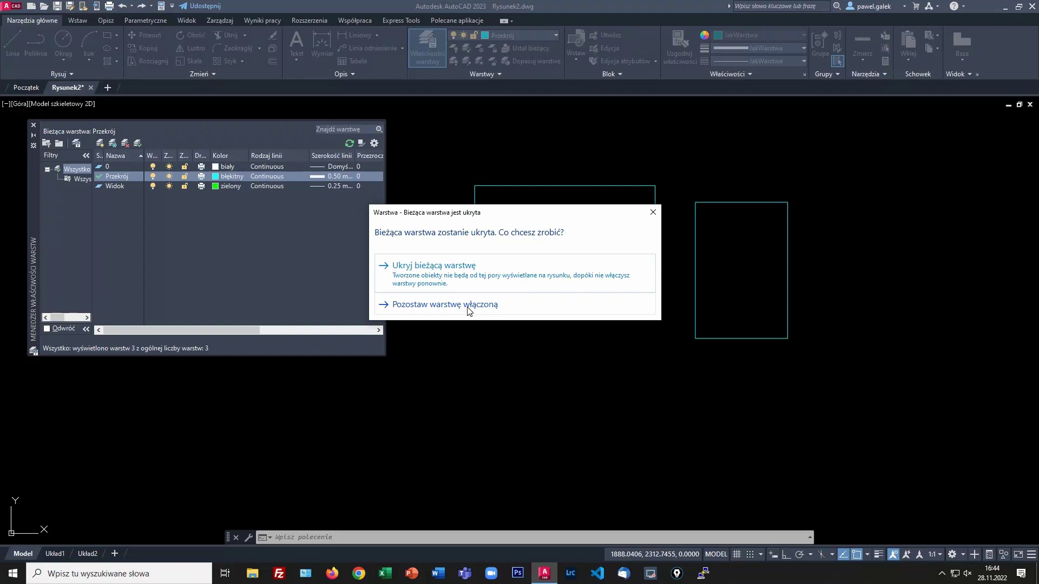
- Keep Przekrój switched on and confirm the current Przekrój layer cannot be frozen
click(653, 212)
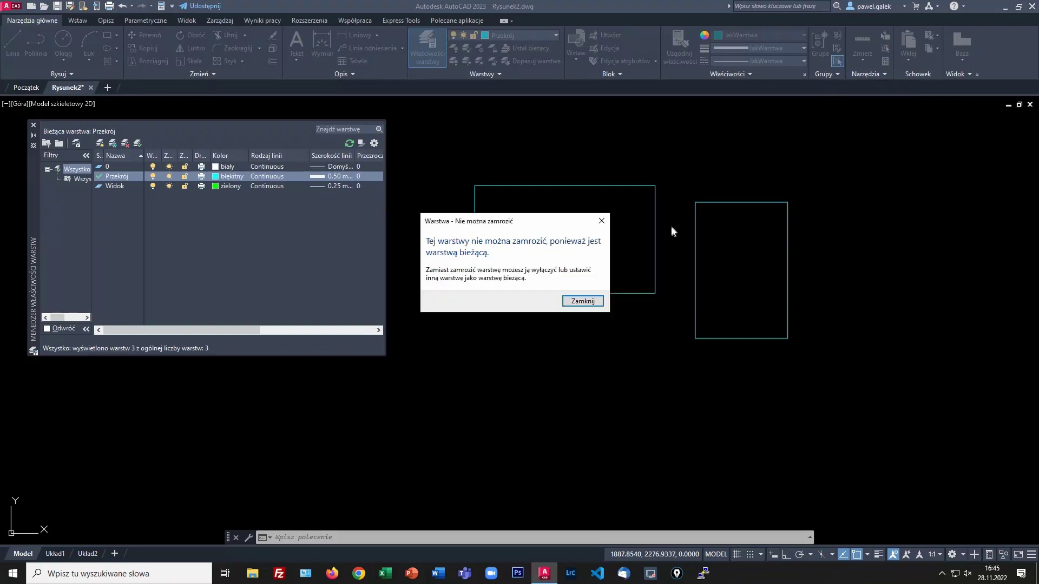
click(601, 220)
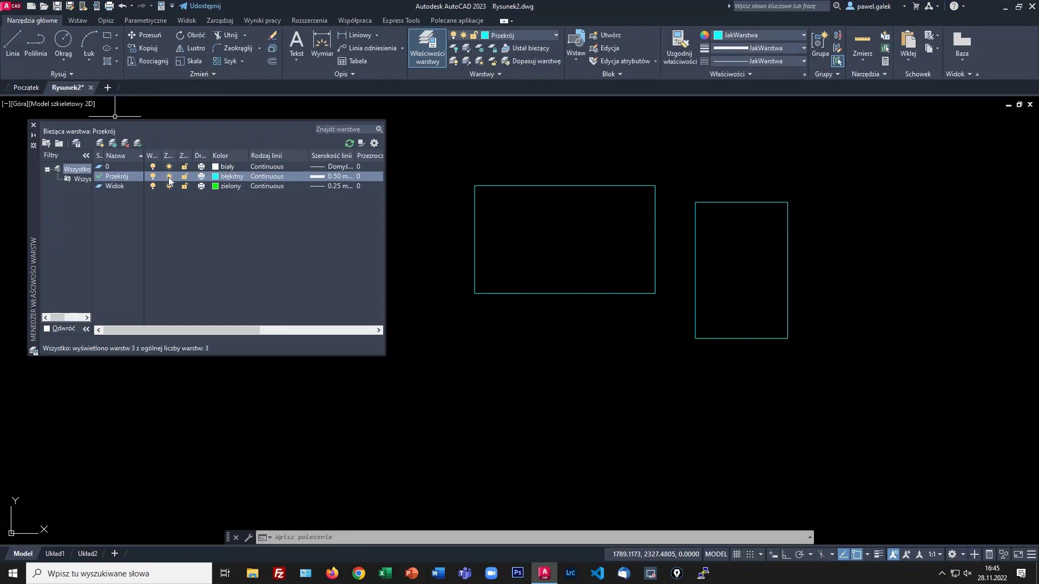
click(168, 176)
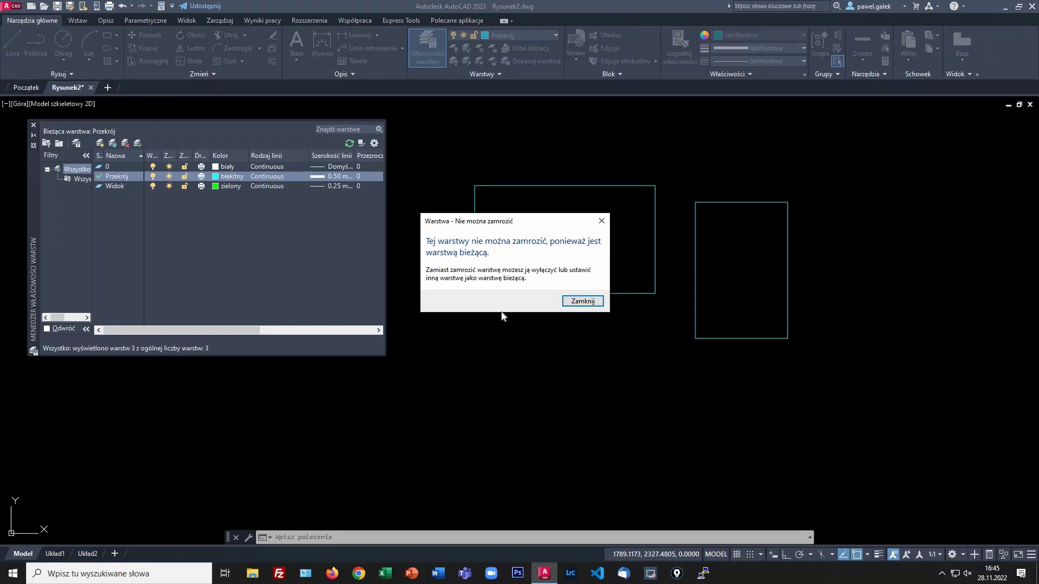
click(581, 301)
- Freeze and thaw the Widok layer, then make Widok the current layer
click(169, 186)
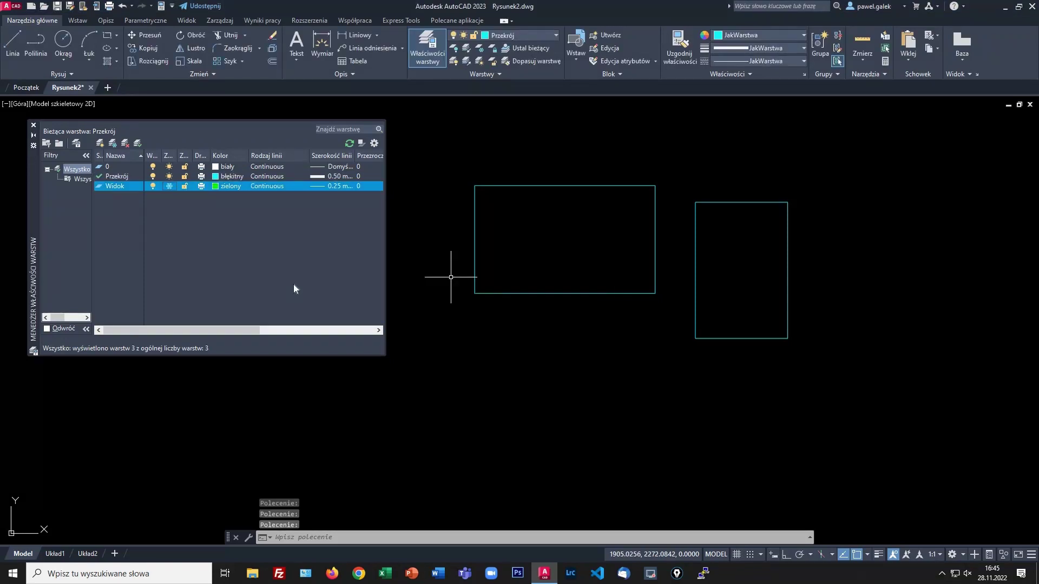
click(520, 35)
click(463, 68)
click(503, 67)
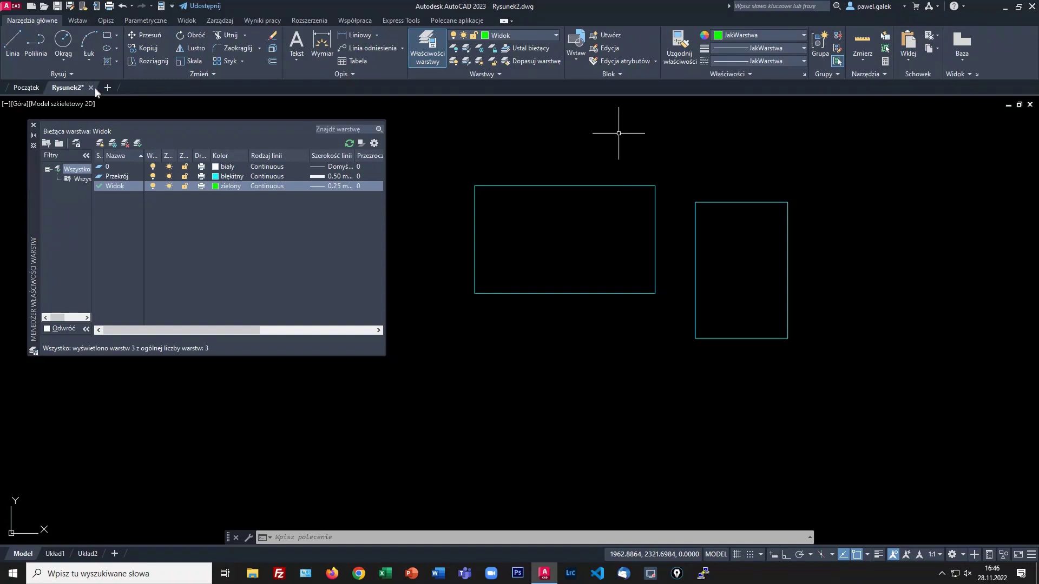
- Draw a circle below the left rectangle on Widok, then freeze the Przekrój layer
click(62, 43)
click(563, 365)
click(629, 365)
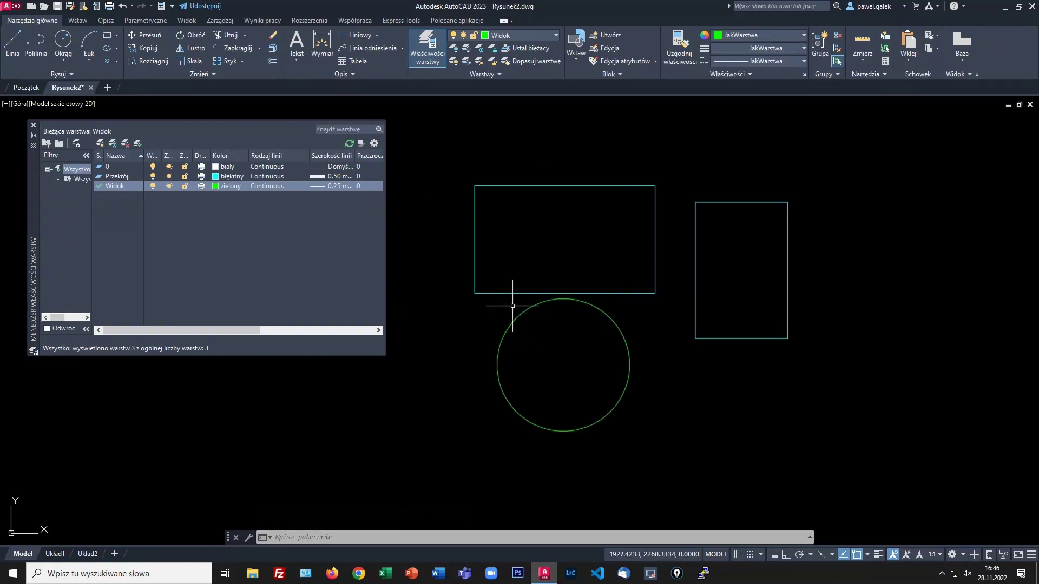
click(169, 177)
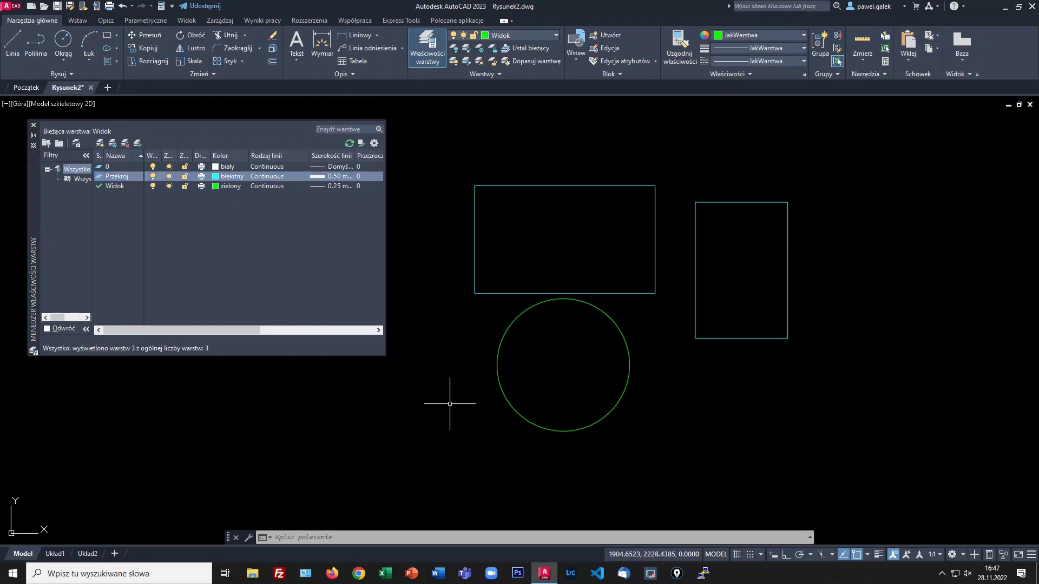
- Exclude Przekrój from printing, then lock and unlock the Przekrój layer twice
click(202, 177)
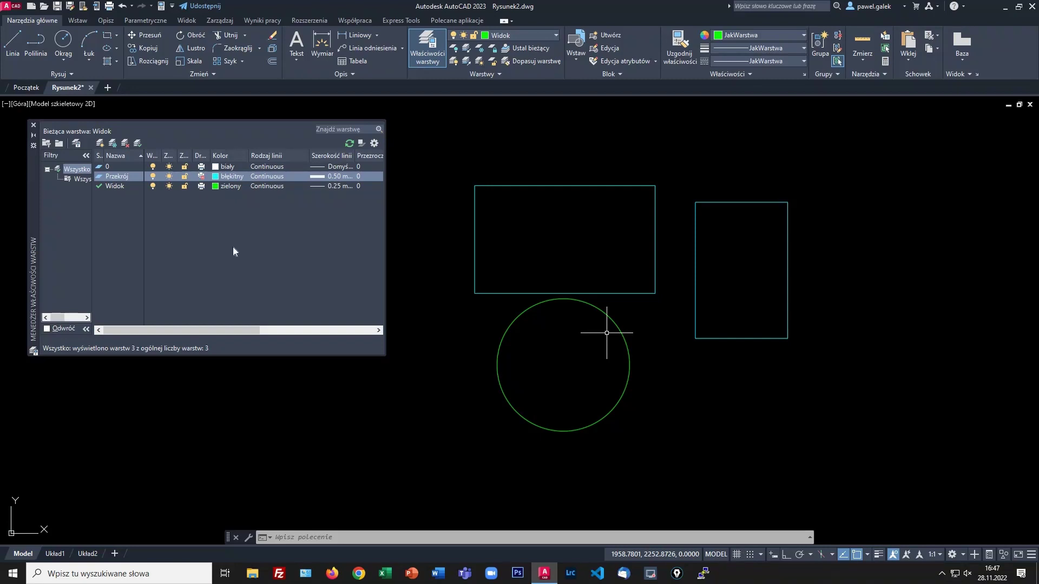
click(202, 176)
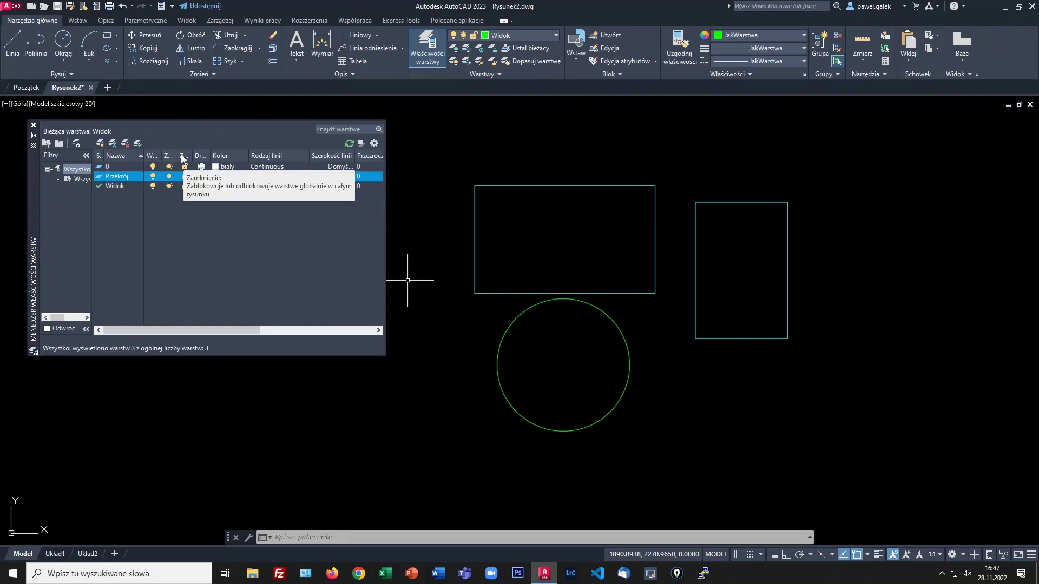
click(185, 177)
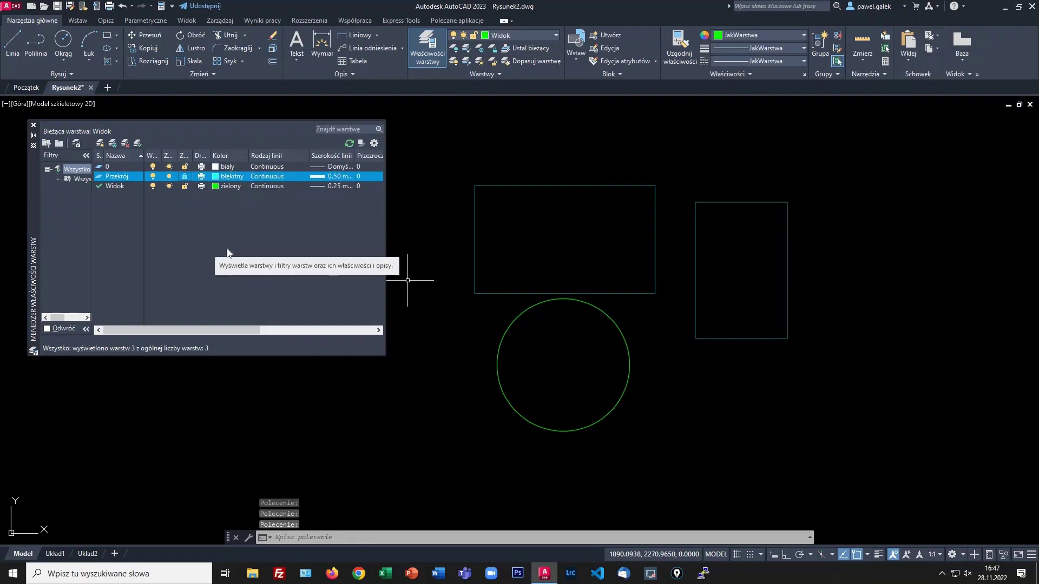
click(184, 176)
click(184, 176)
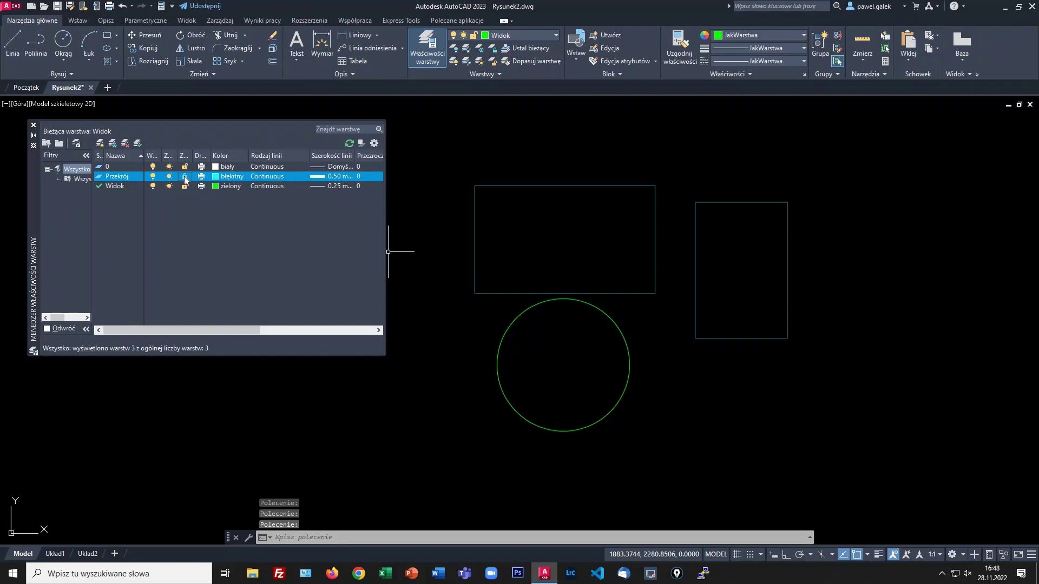
click(184, 176)
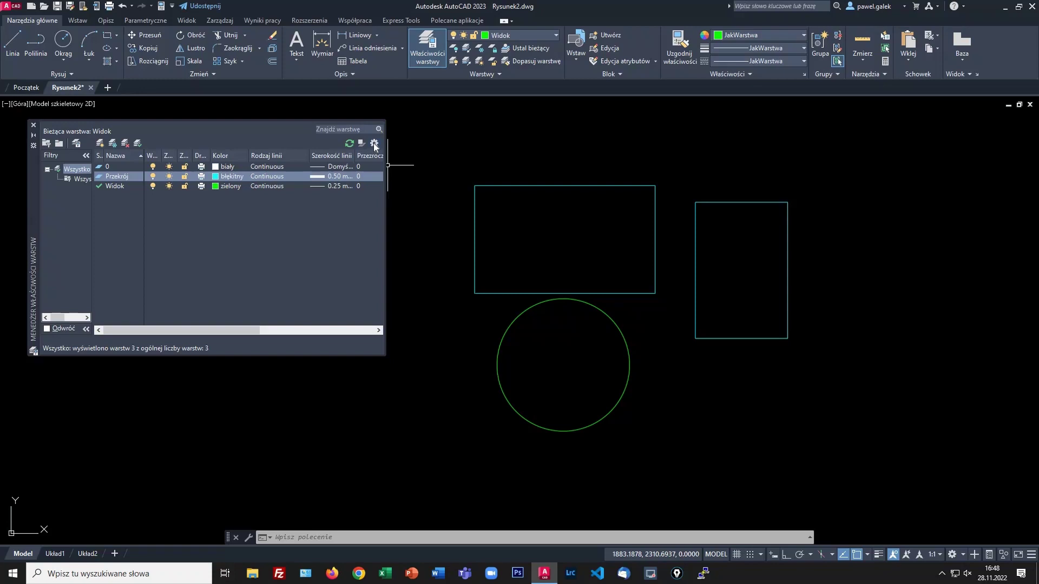
click(375, 144)
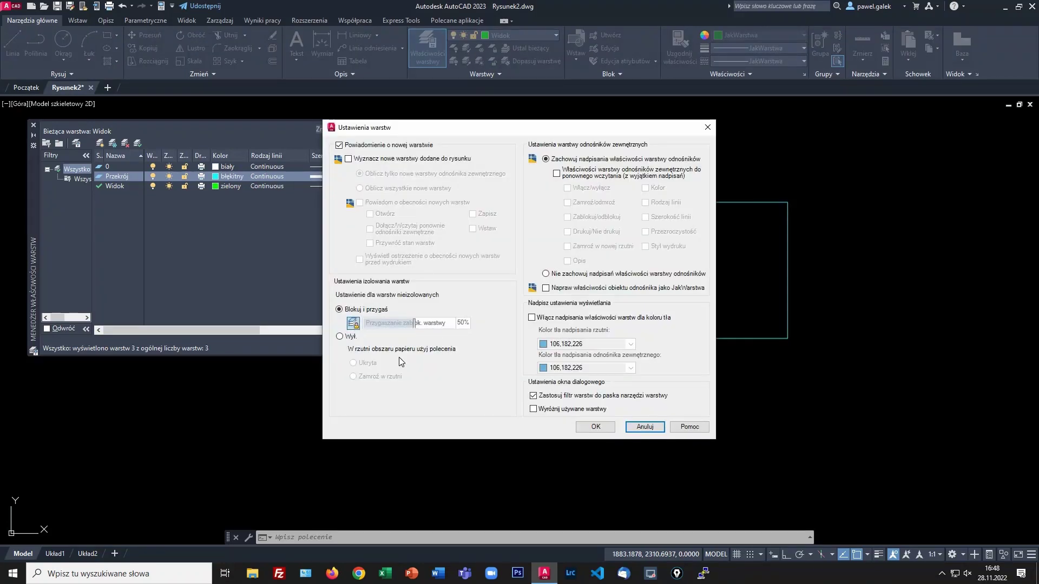
click(594, 426)
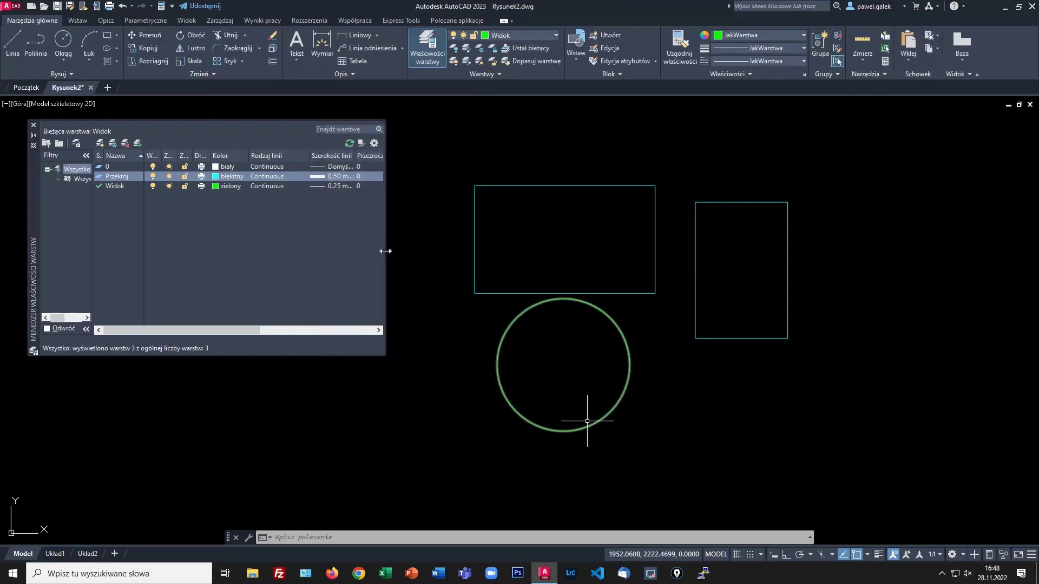
click(184, 177)
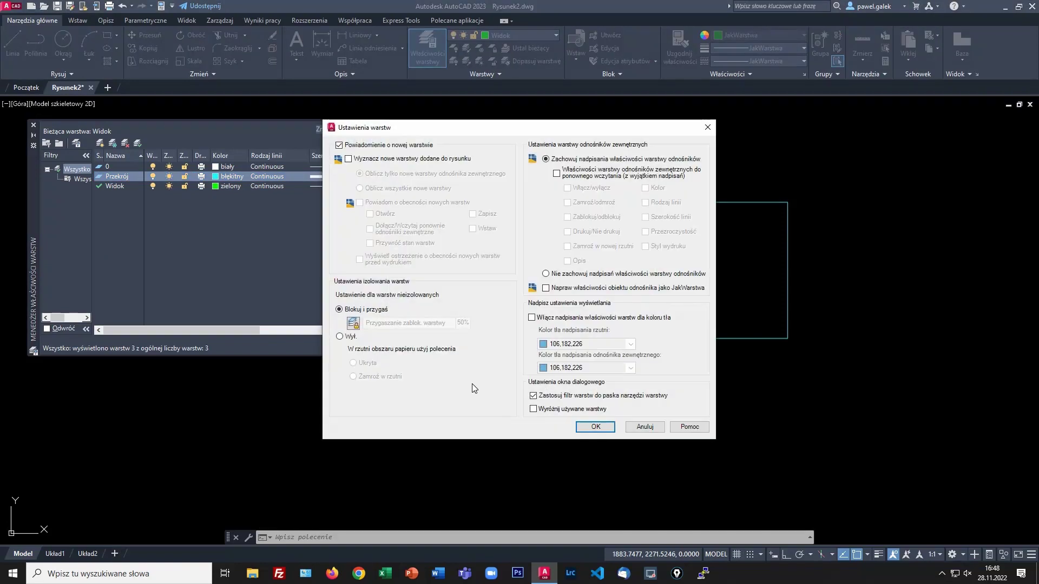
click(596, 427)
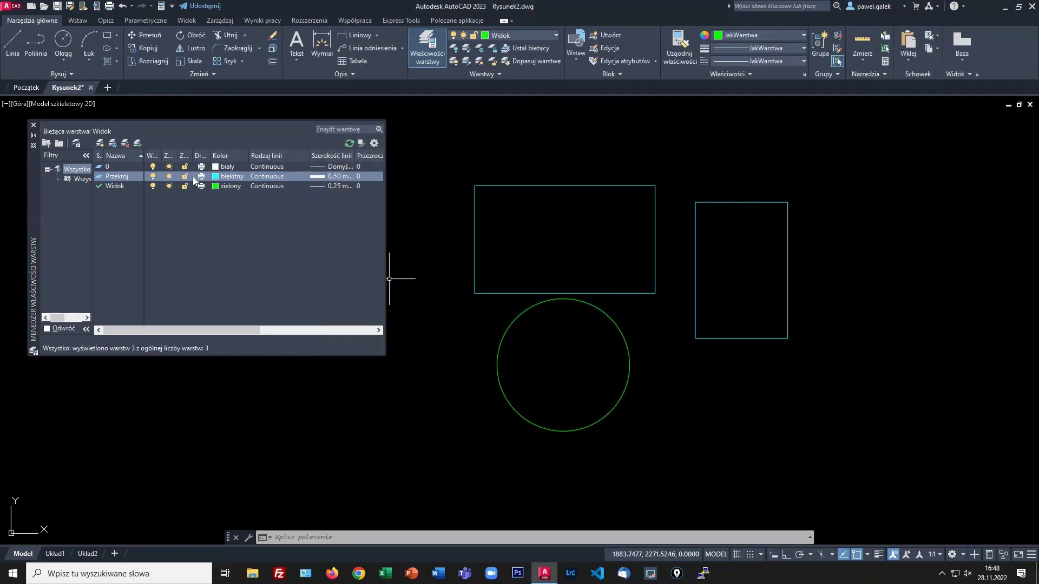
- Lock Przekrój and window-select the left rectangle to show it is locked
click(186, 176)
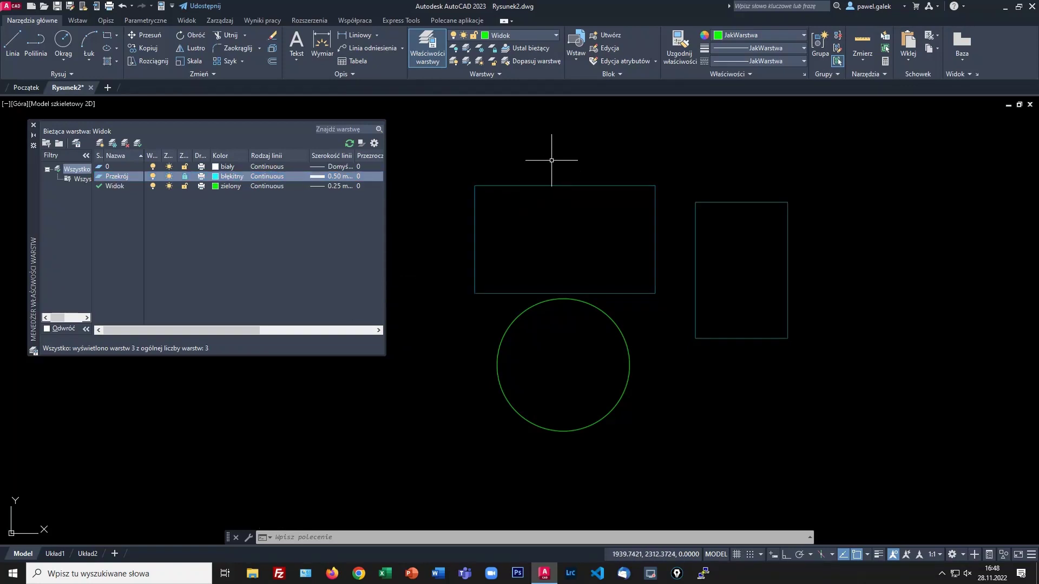
mouse_move(538, 186)
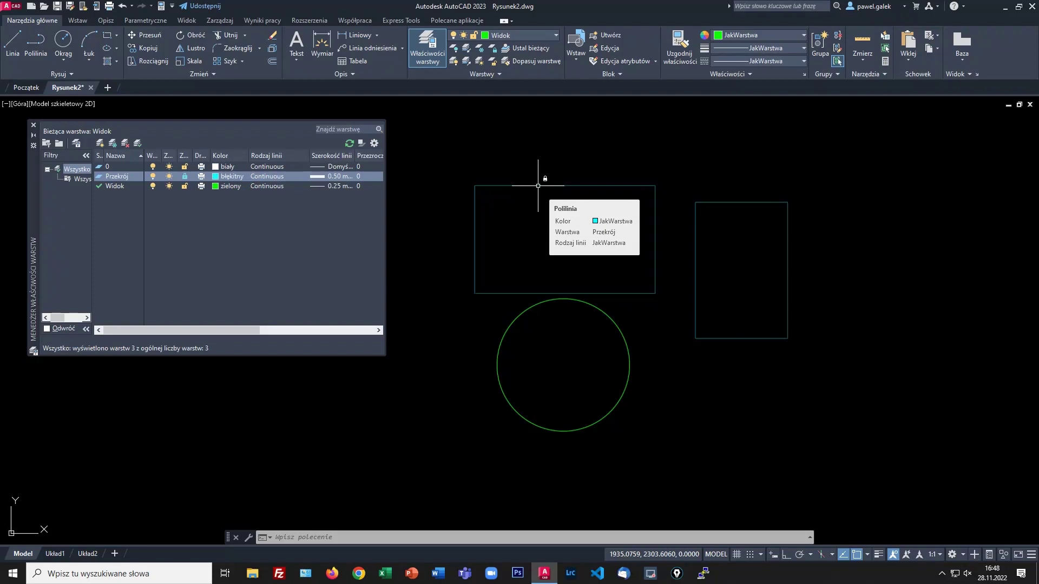
click(457, 154)
click(723, 359)
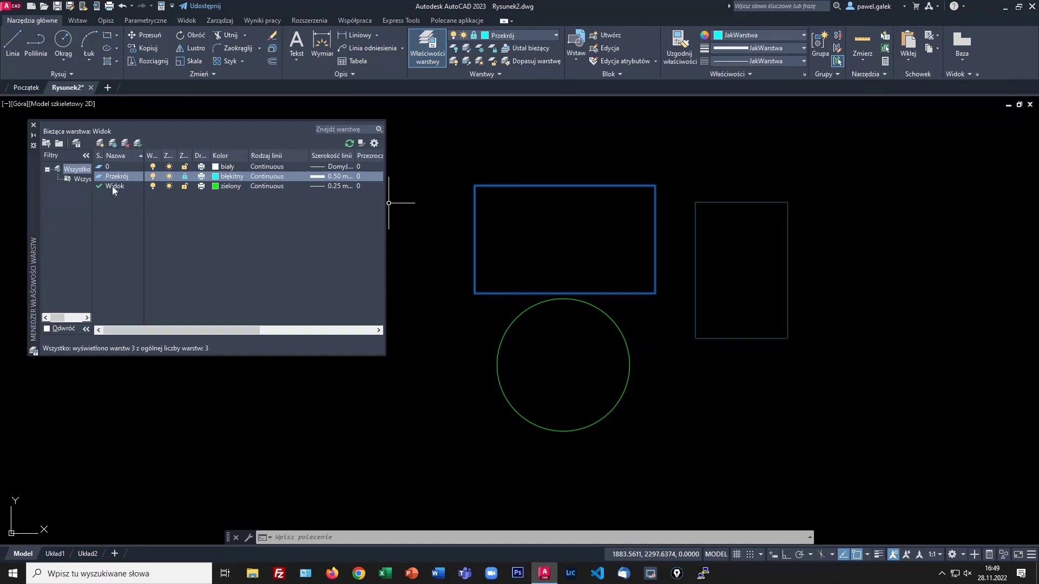
- Try deleting the Przekrój and Widok layers, dismissing each layer-not-deleted warning
click(125, 143)
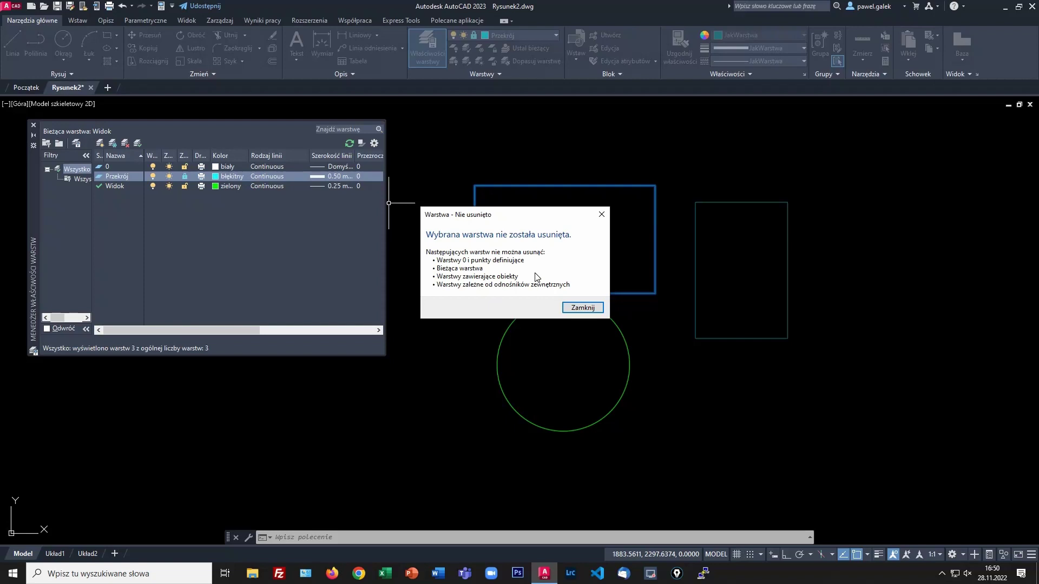
click(601, 215)
click(225, 187)
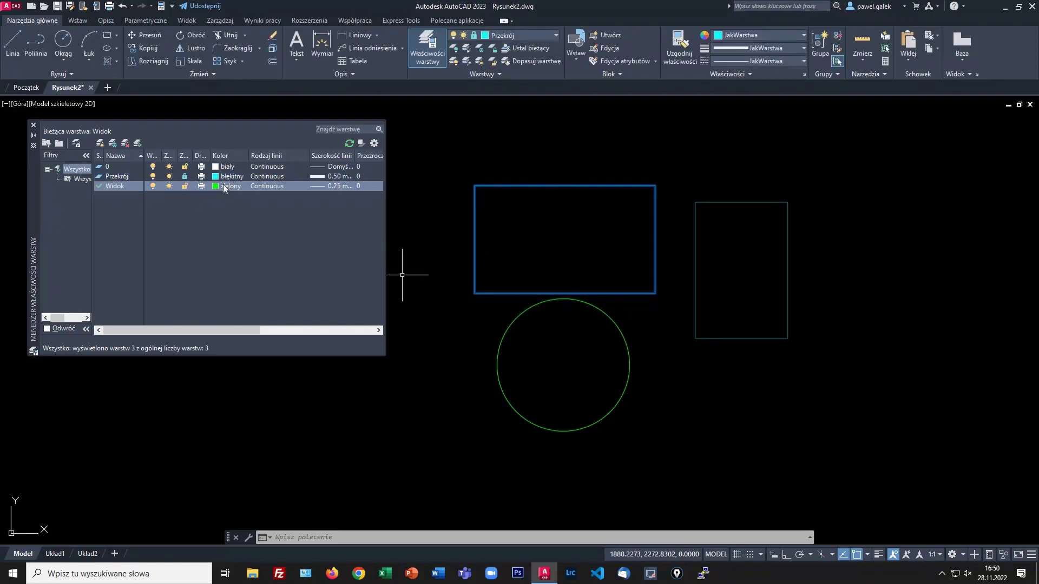
click(115, 174)
click(205, 187)
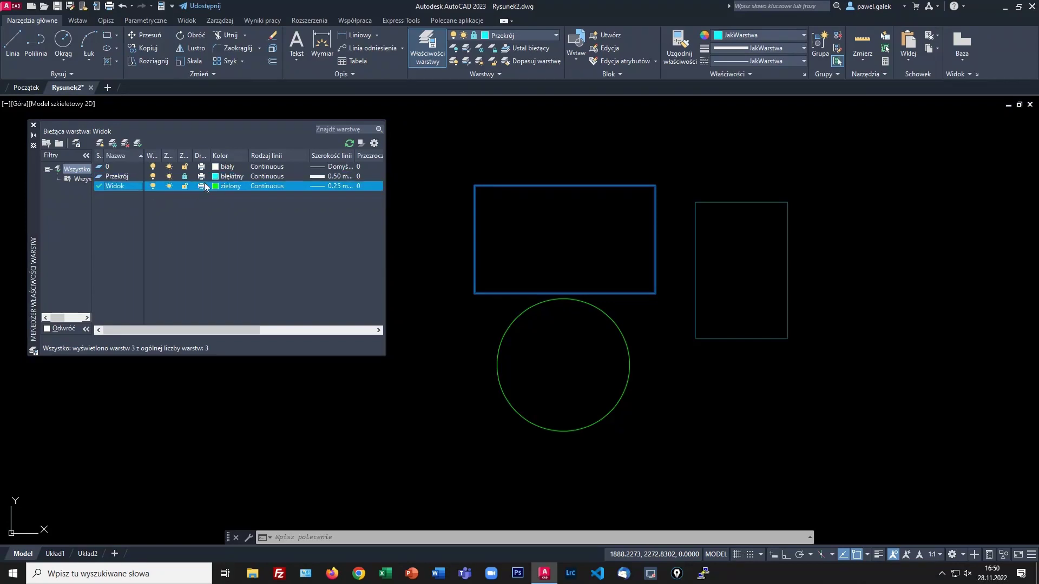
click(124, 143)
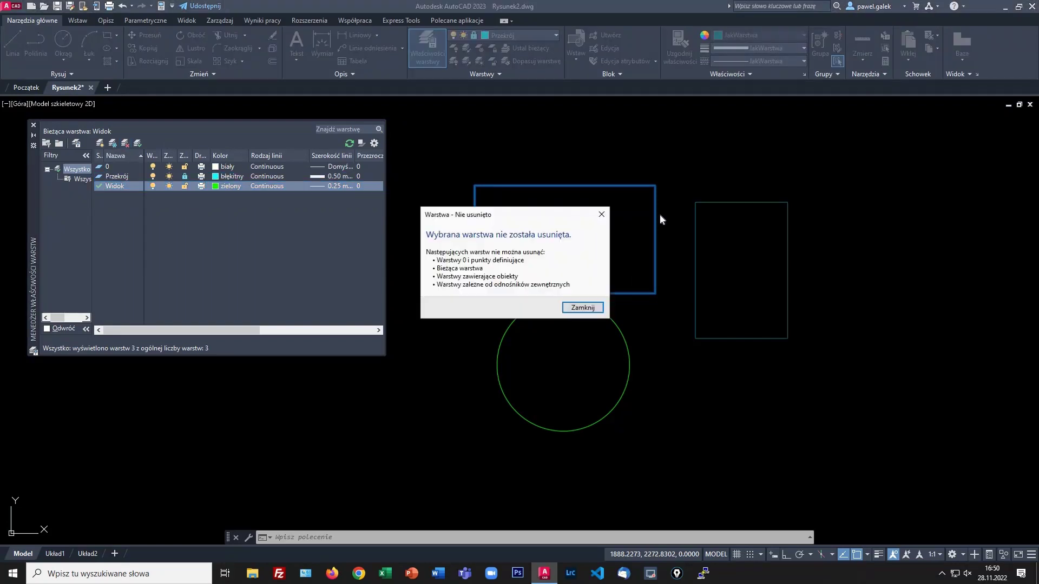
click(601, 215)
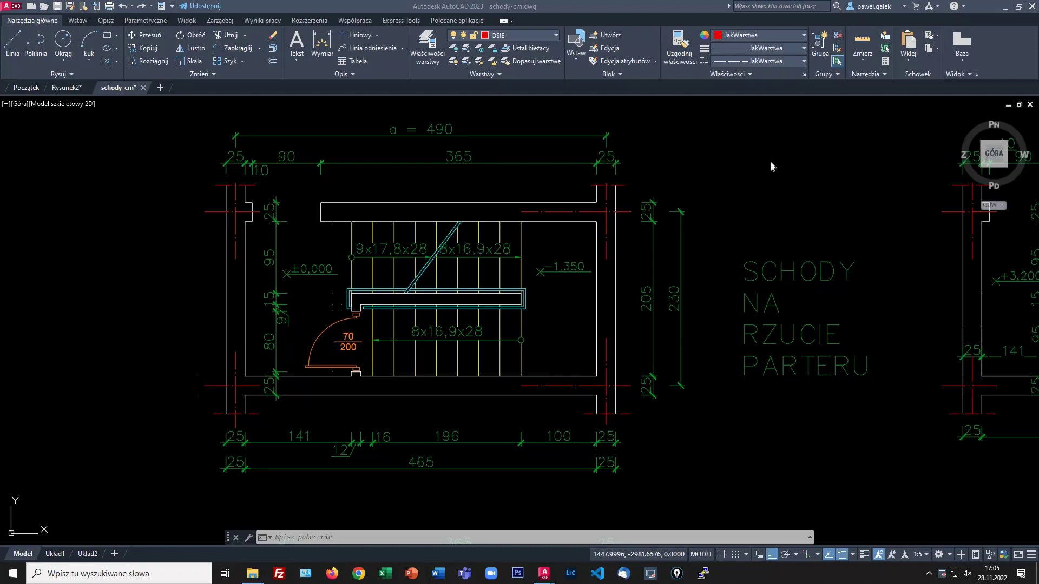
click(556, 35)
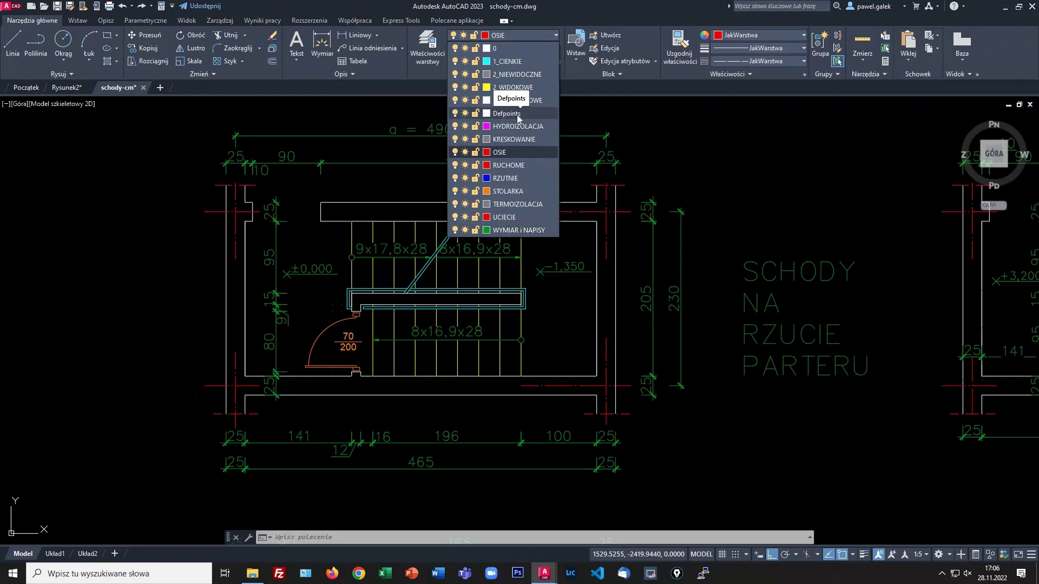
click(708, 152)
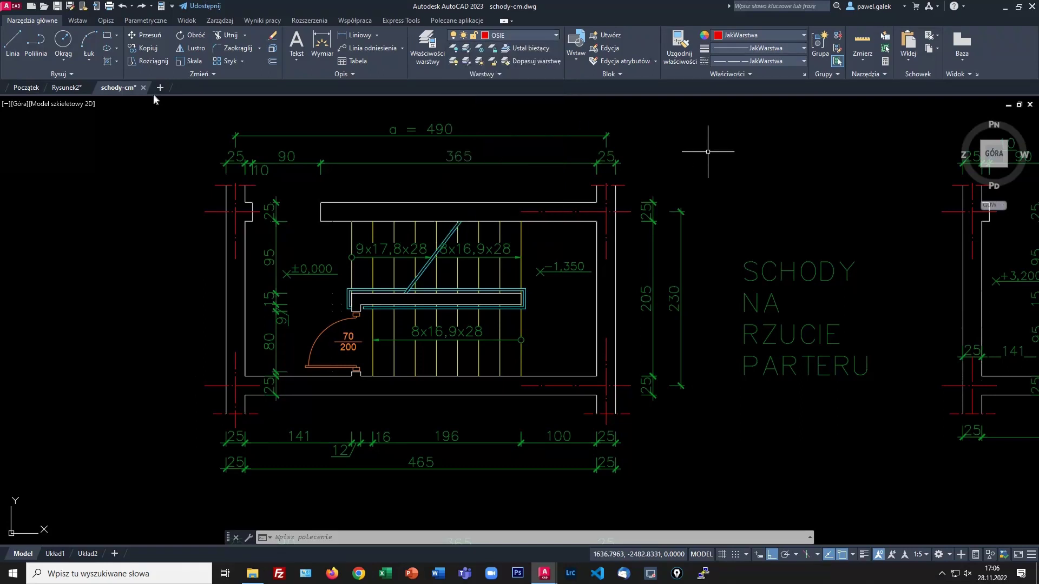
- In a new drawing, draw a 120 by 80 rectangle and frame it in view
click(161, 89)
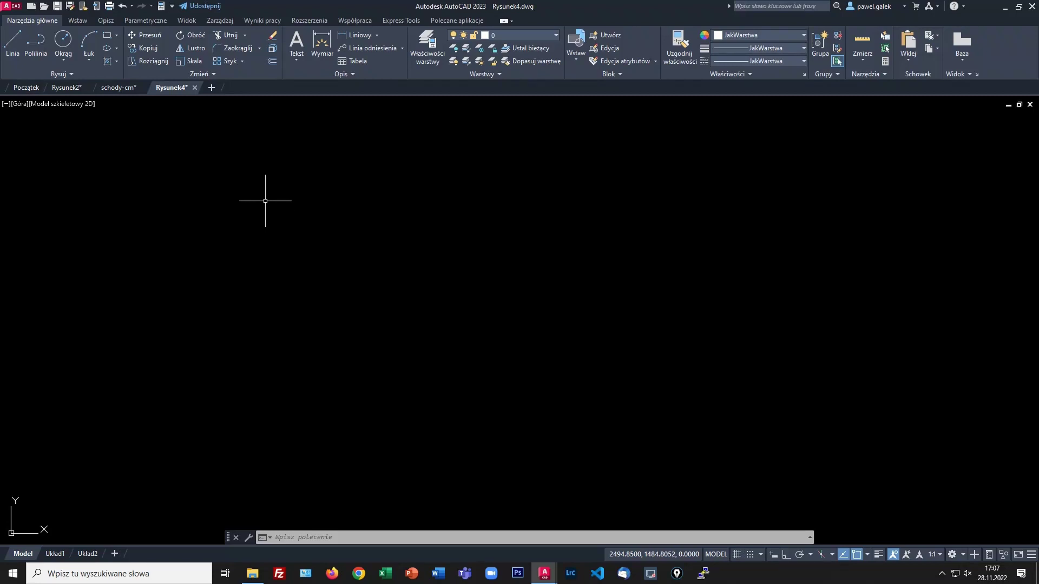
click(107, 36)
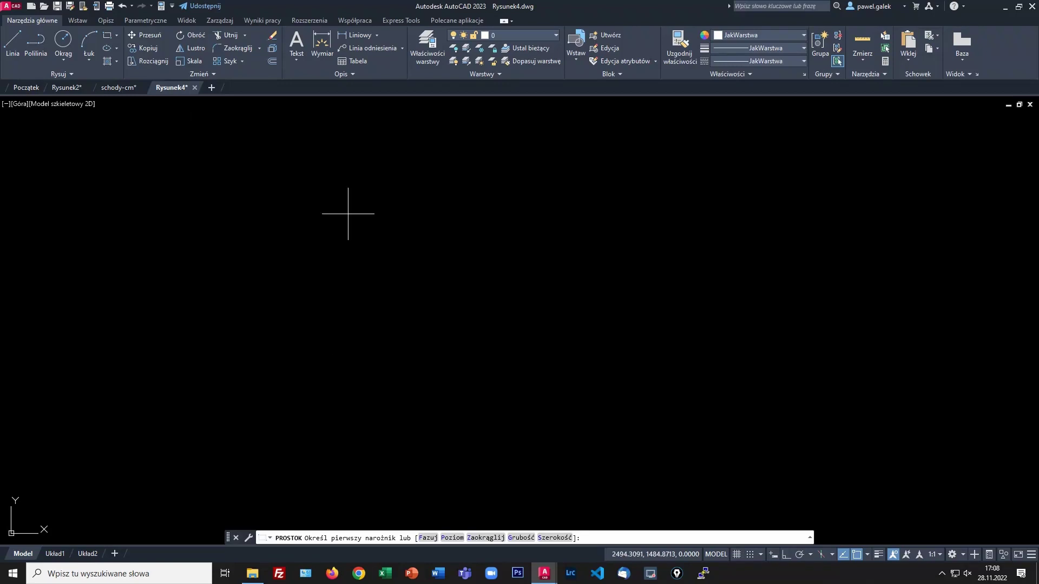
click(316, 241)
text(@1)
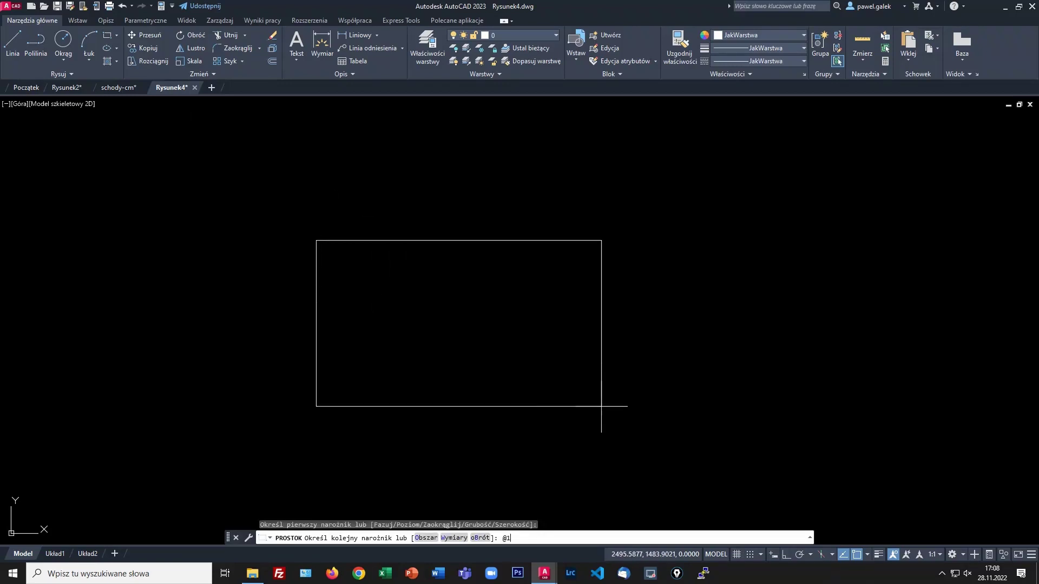
text(20,80)
key(Return)
scroll(566, 362, down, 3)
scroll(584, 338, down, 1)
scroll(638, 314, down, 4)
middle_drag(855, 197, 348, 432)
scroll(522, 325, down, 5)
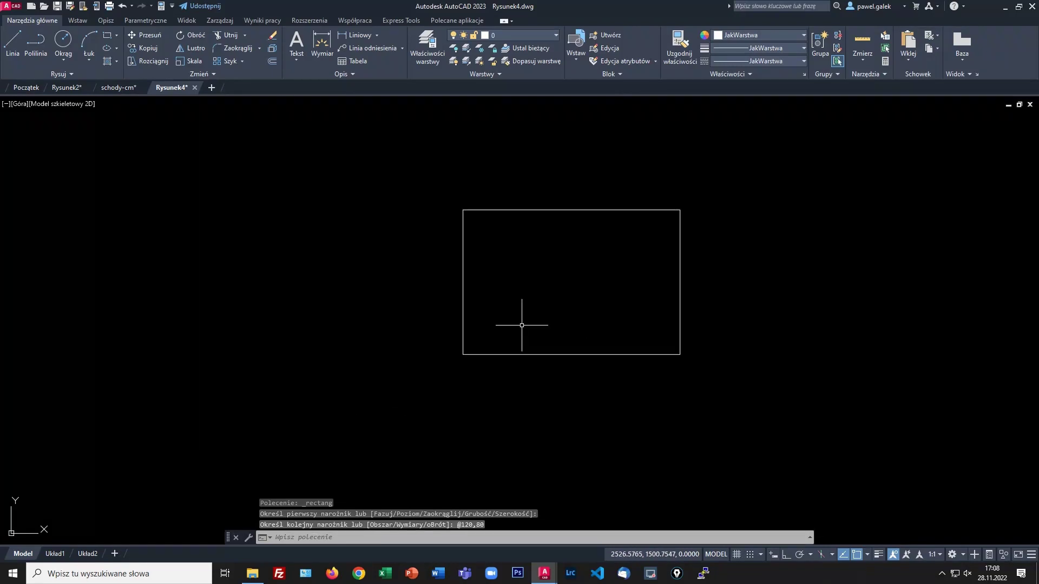
scroll(555, 307, up, 2)
middle_drag(582, 295, 473, 351)
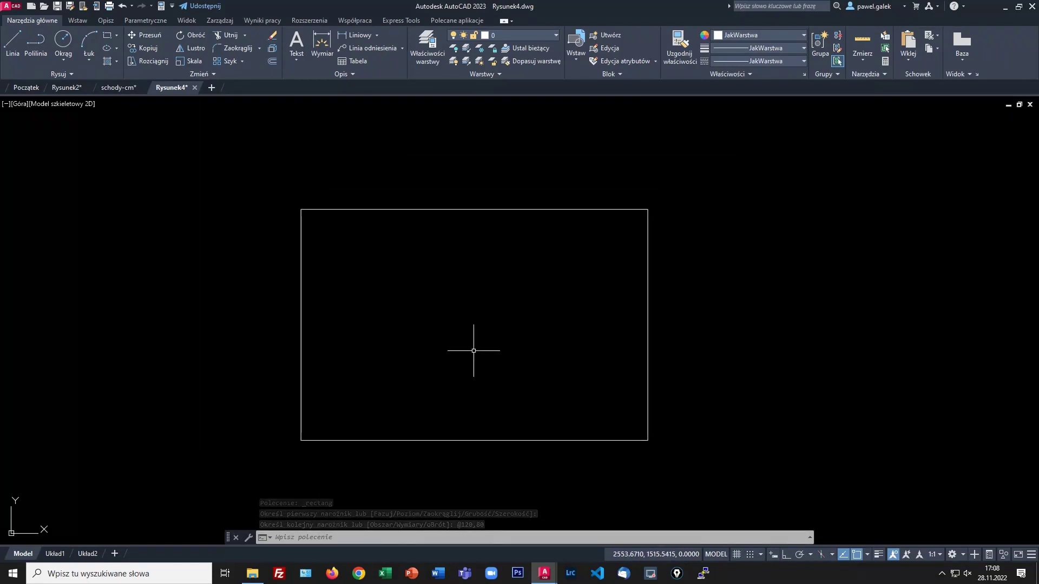
- Dimension the rectangle's top edge as 120 and check the new Defpoints layer
click(322, 46)
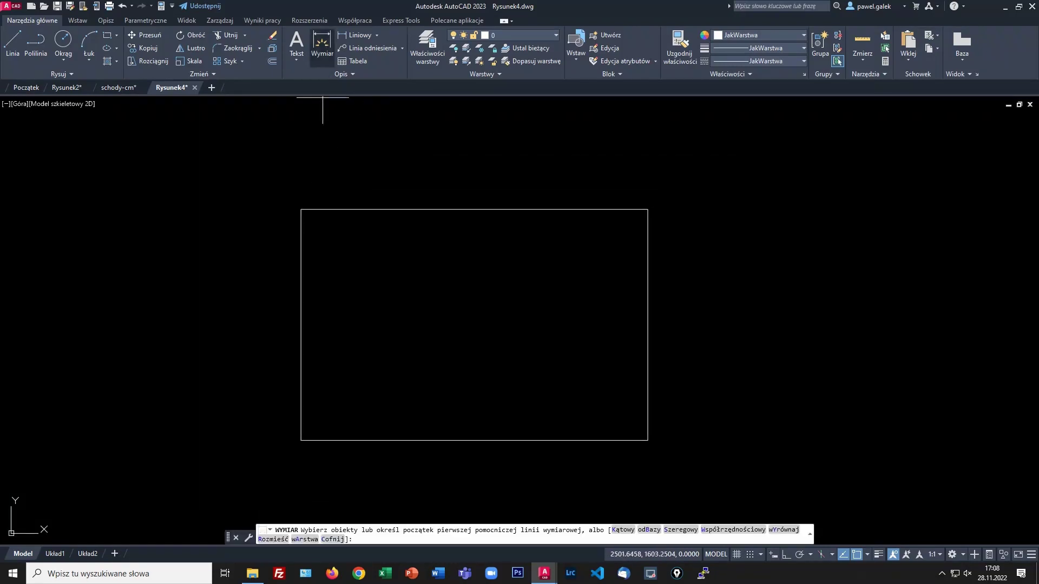
click(301, 210)
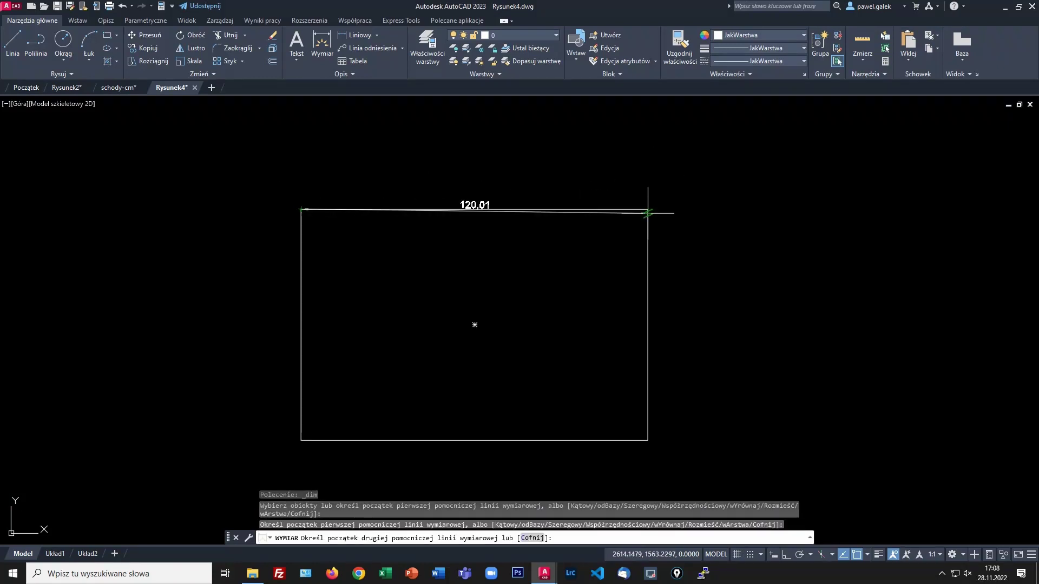
click(648, 209)
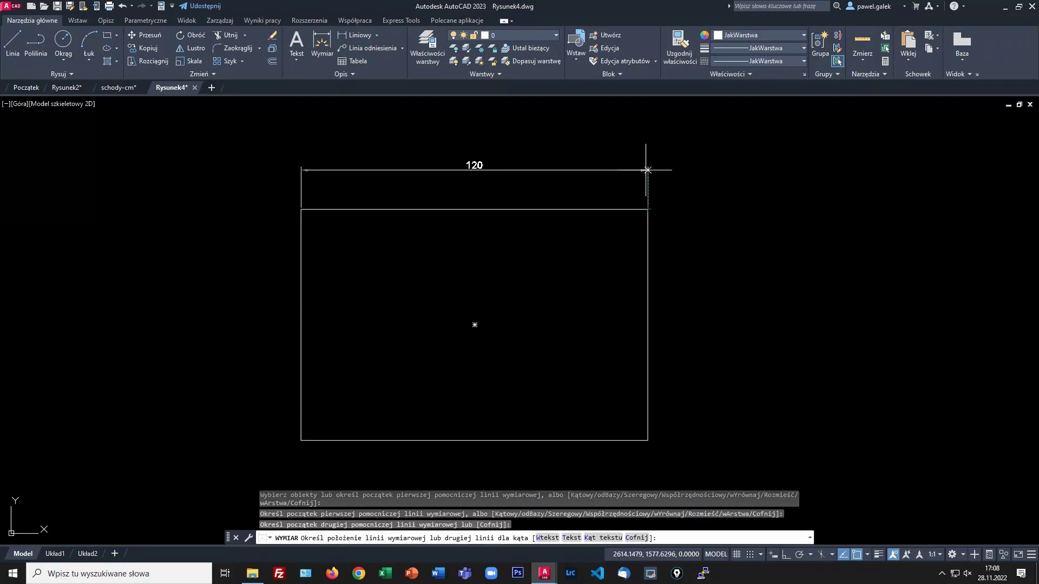
click(644, 159)
key(Escape)
click(556, 34)
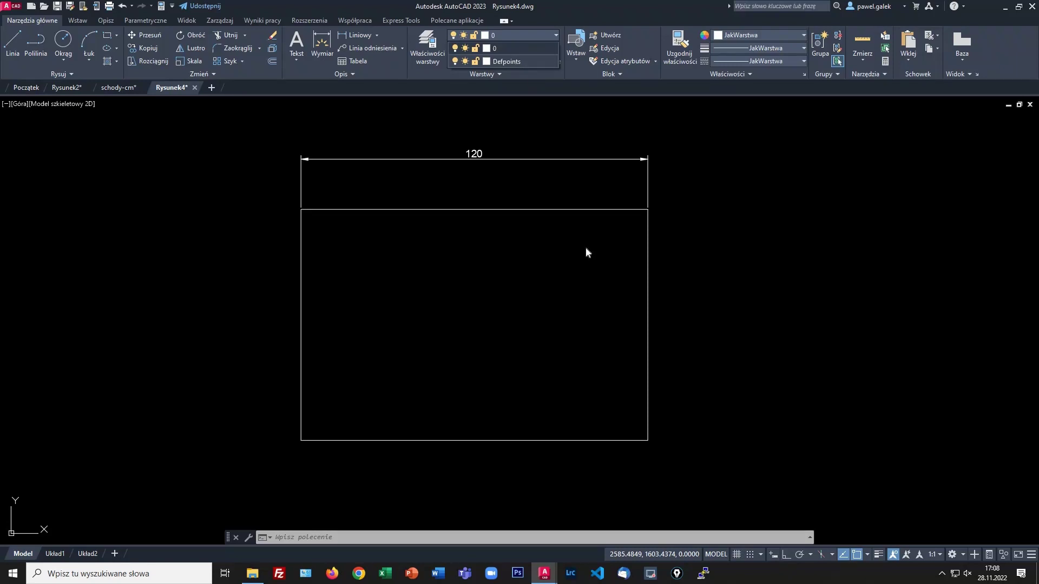
scroll(585, 246, up, 2)
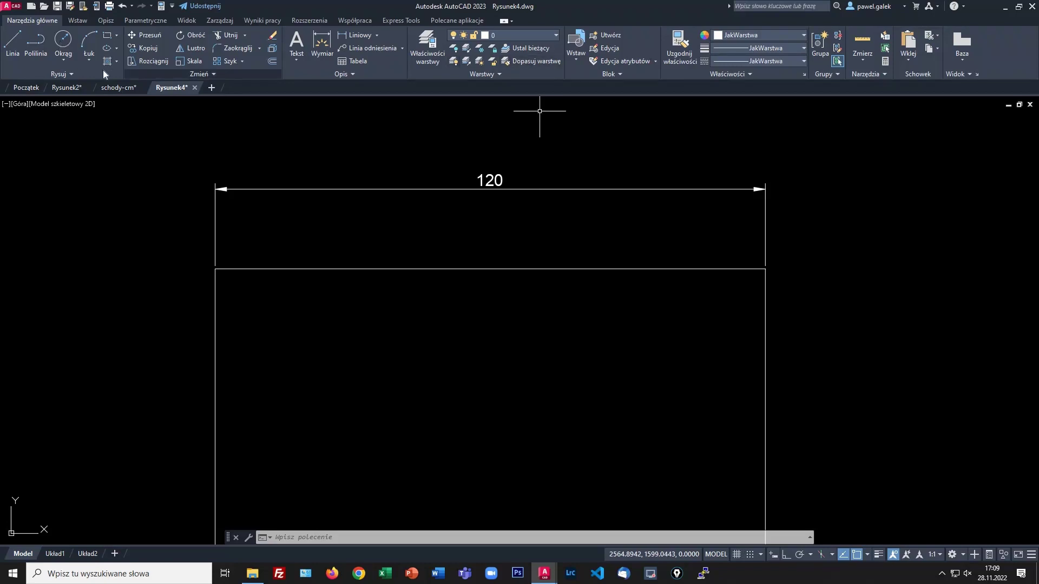
- Return to schody-cm.dwg, review its layer list, and start the layer Off command
click(119, 87)
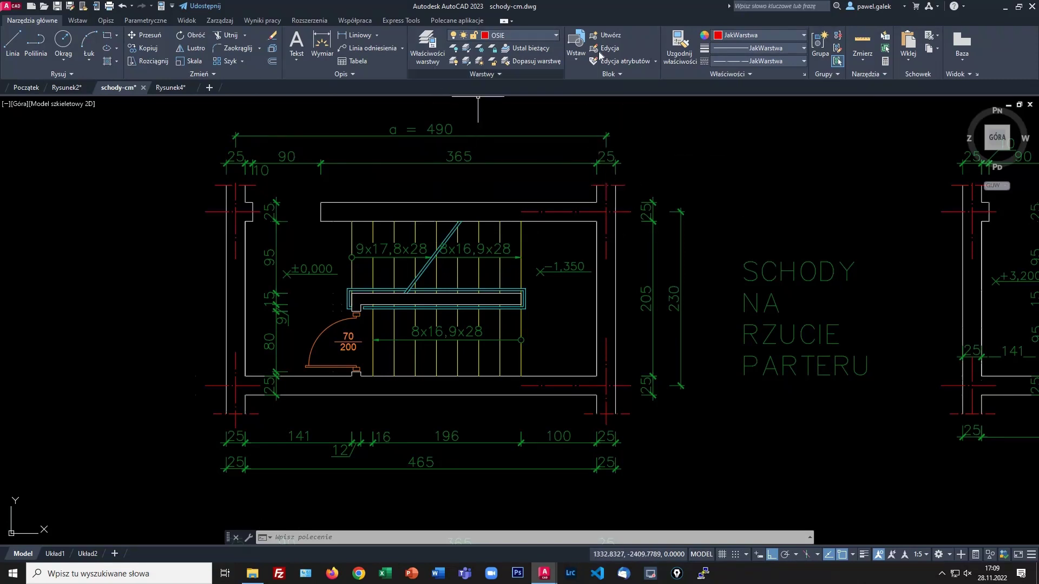
click(558, 35)
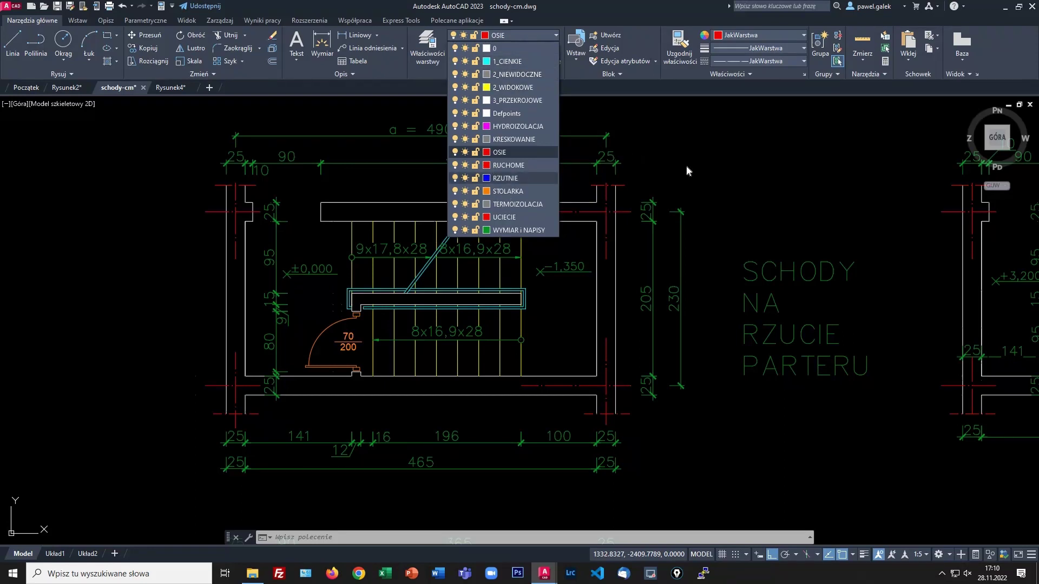
click(700, 159)
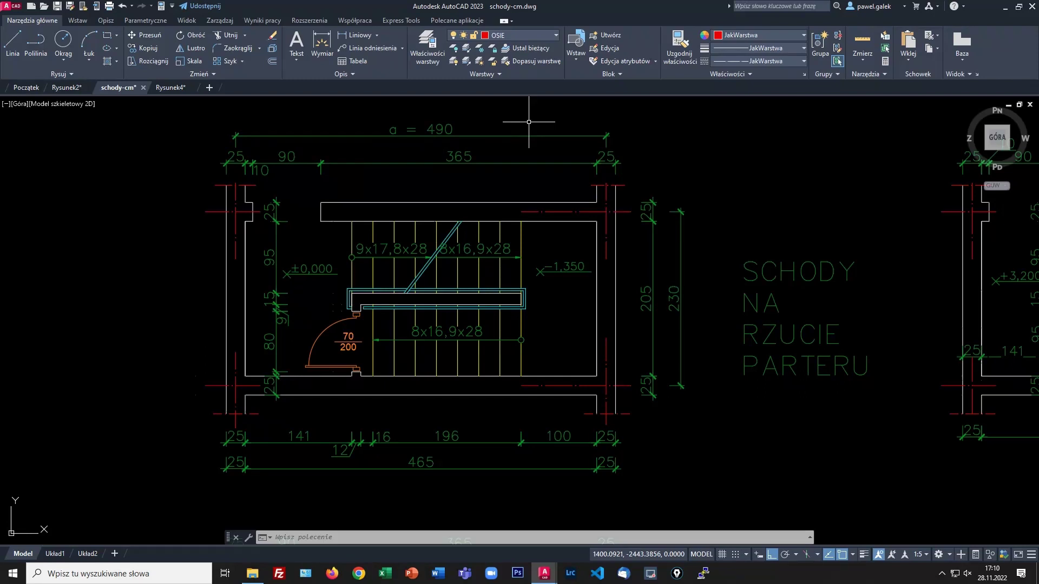
click(455, 52)
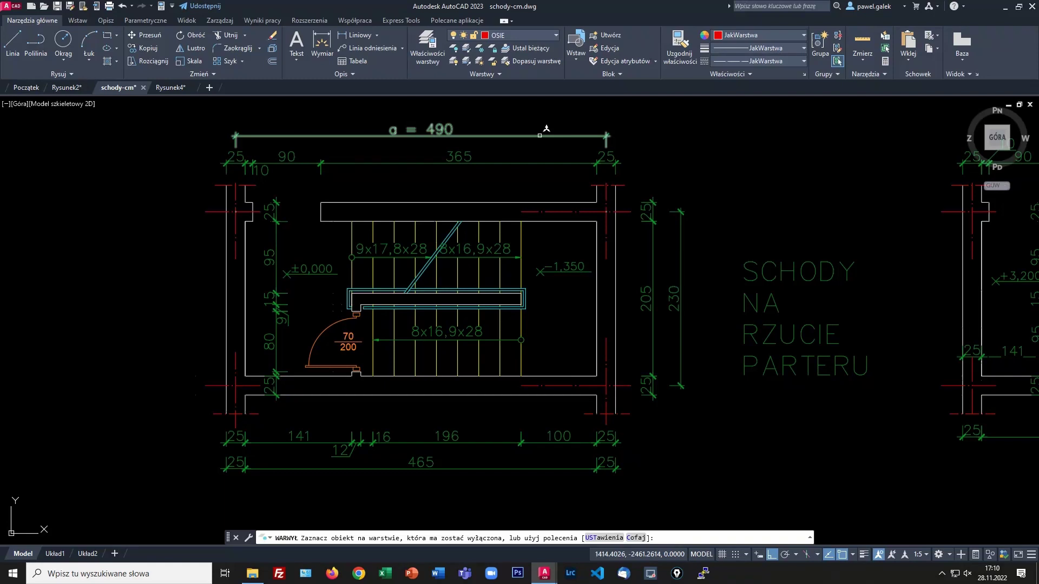
- Turn off the WYMIAR i NAPISY and STOLARKA layers with LAYOFF, then turn all layers back on
click(539, 135)
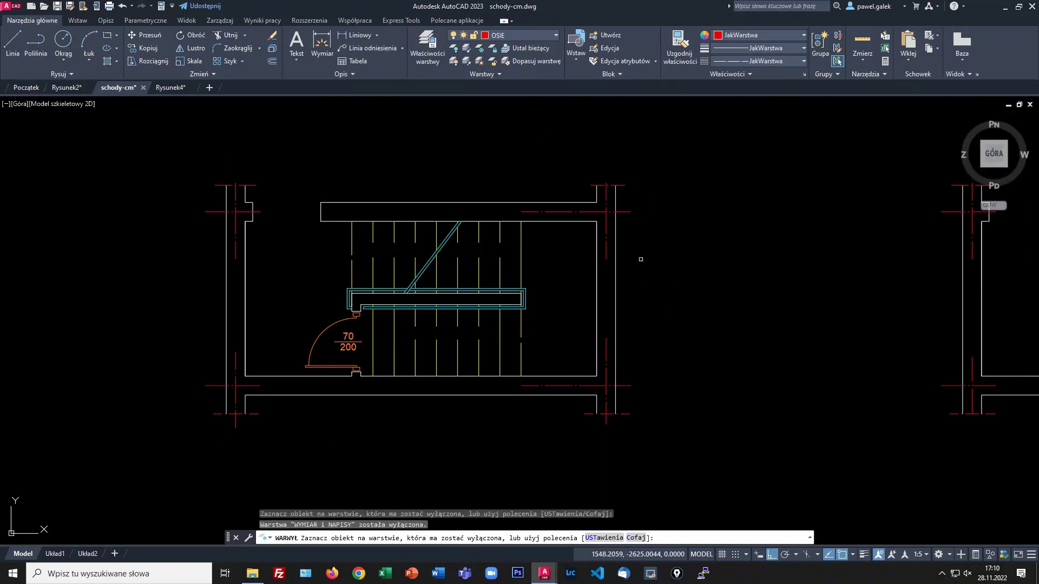
click(323, 333)
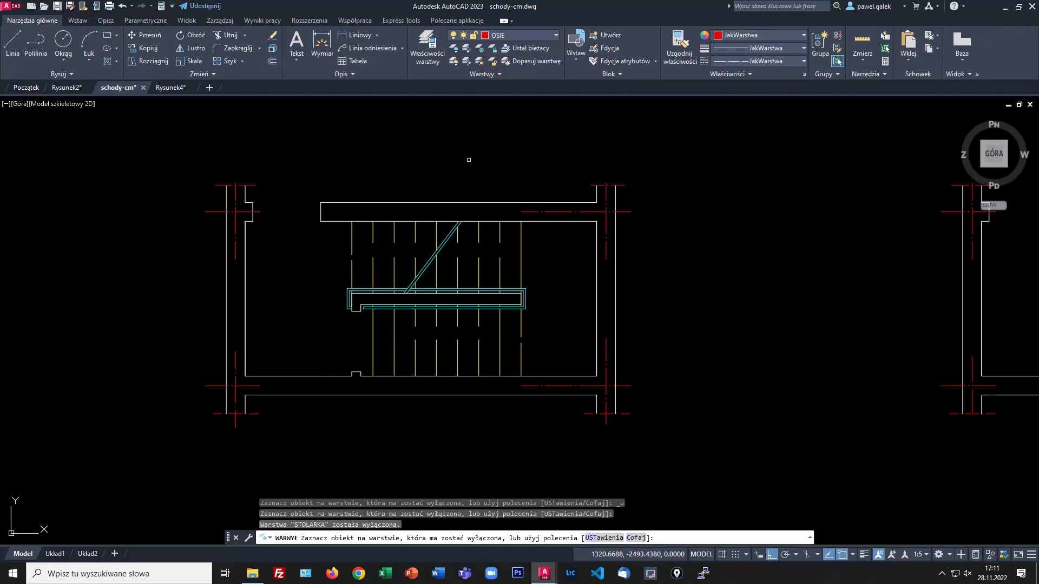
key(Return)
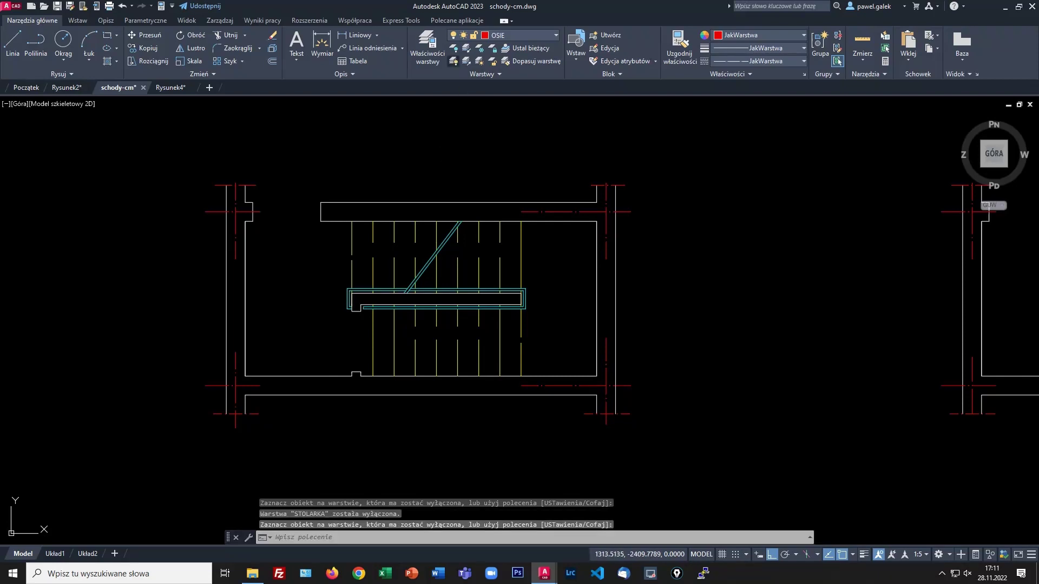
click(453, 62)
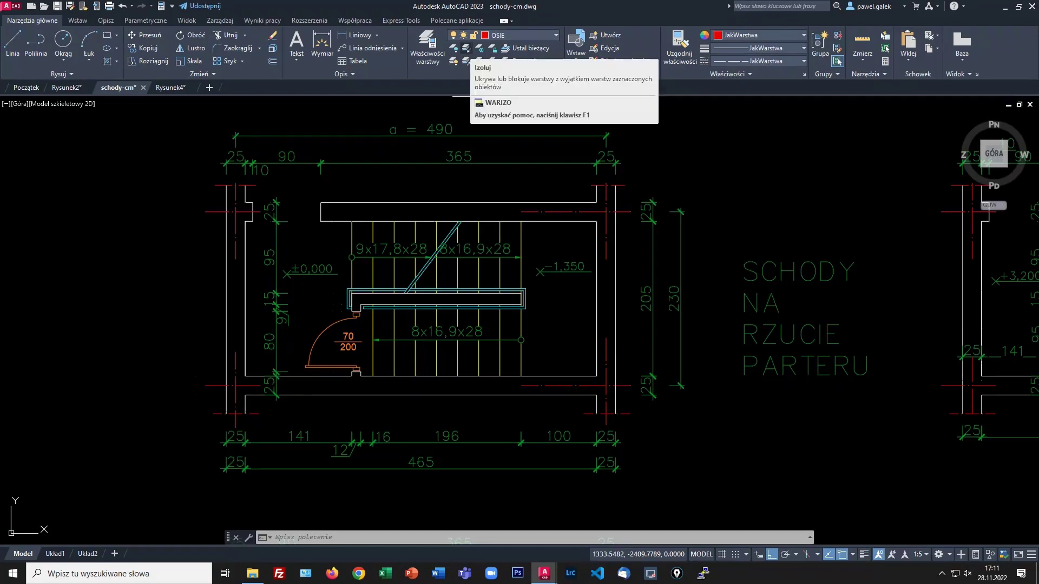
- Isolate the top stair edge's and red axis line's layers, then unisolate them
click(465, 47)
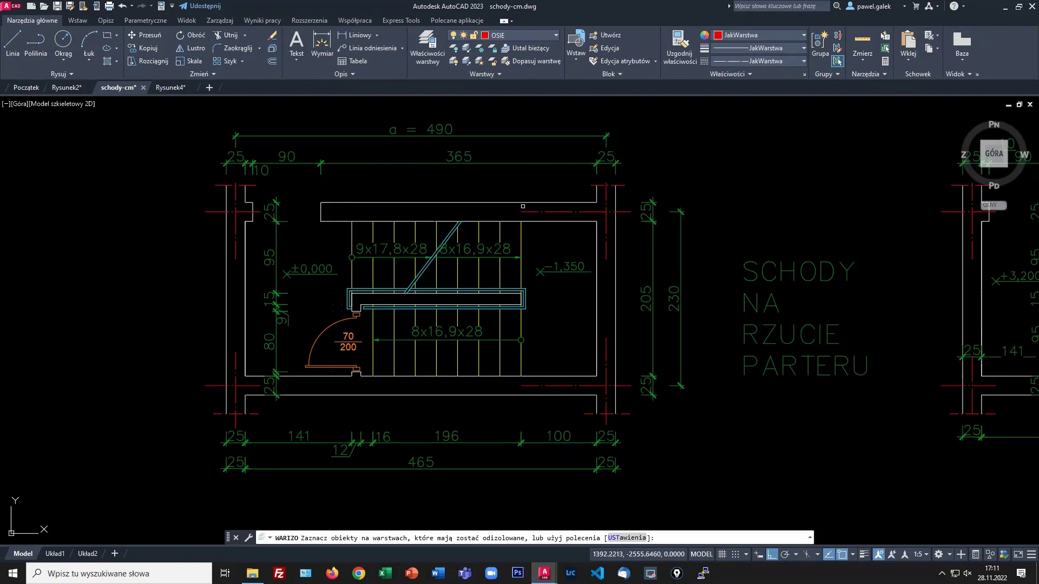
click(589, 202)
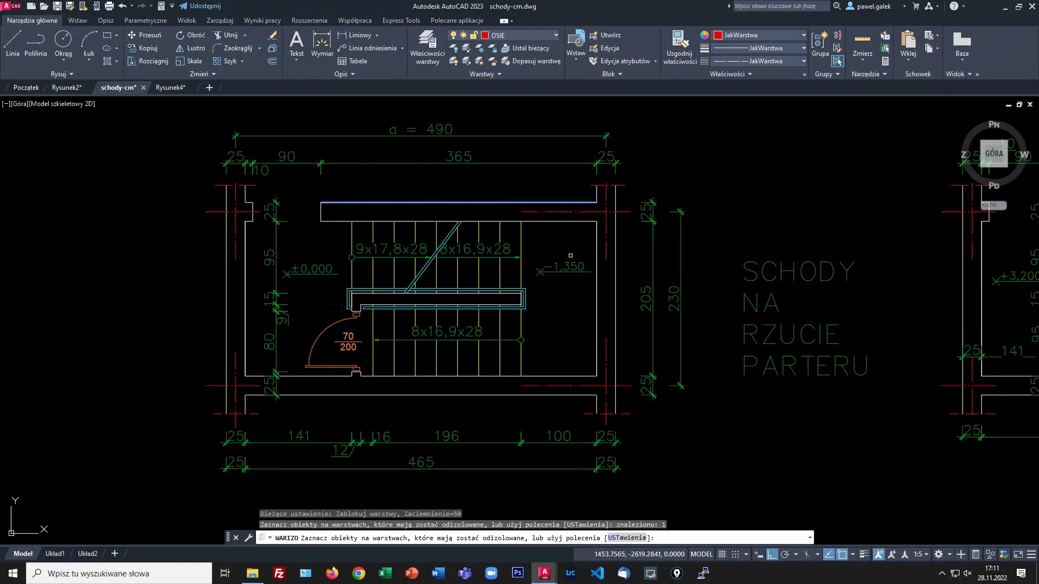
click(607, 224)
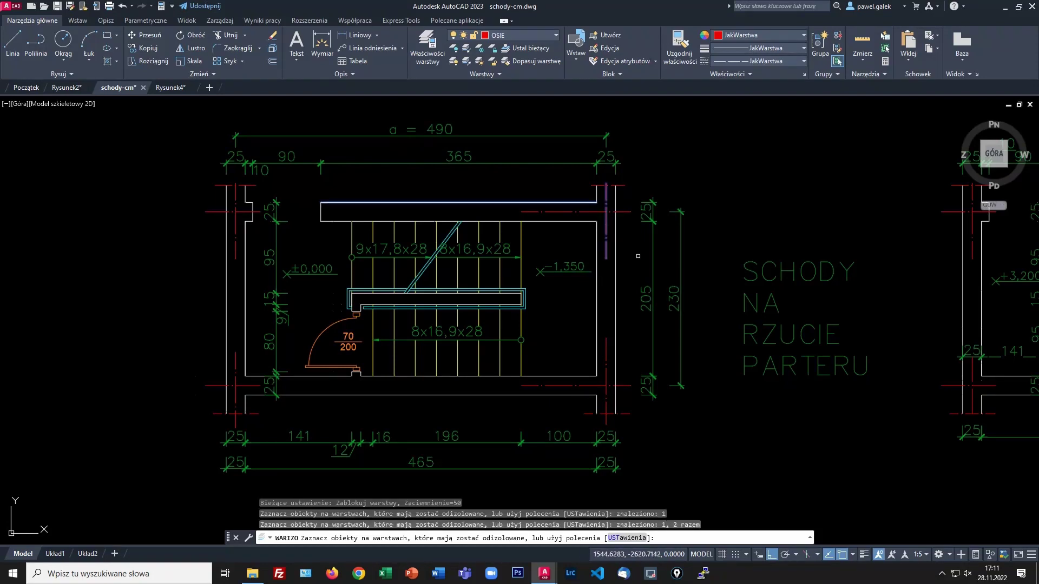
key(Return)
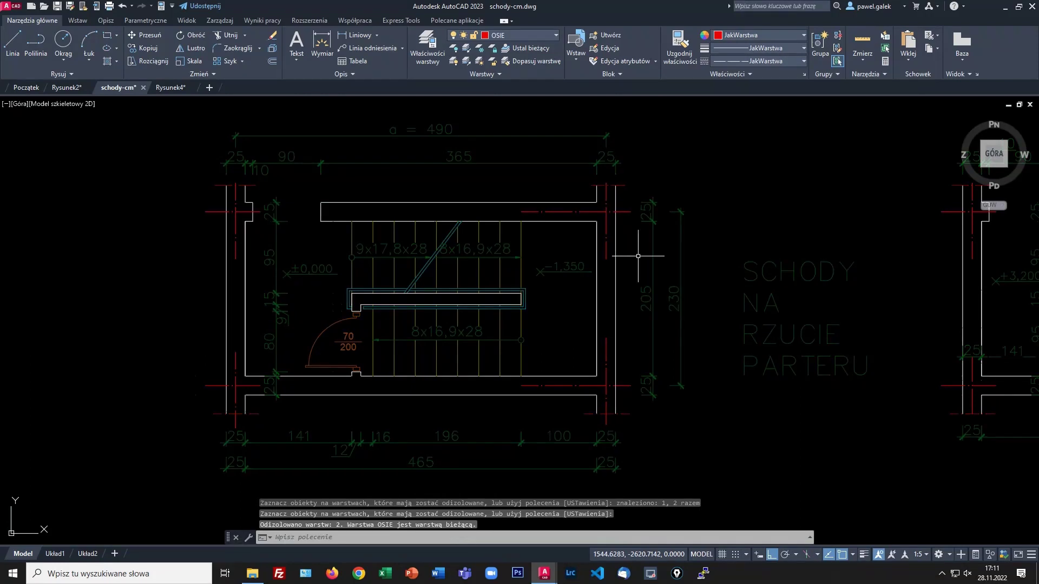
click(467, 48)
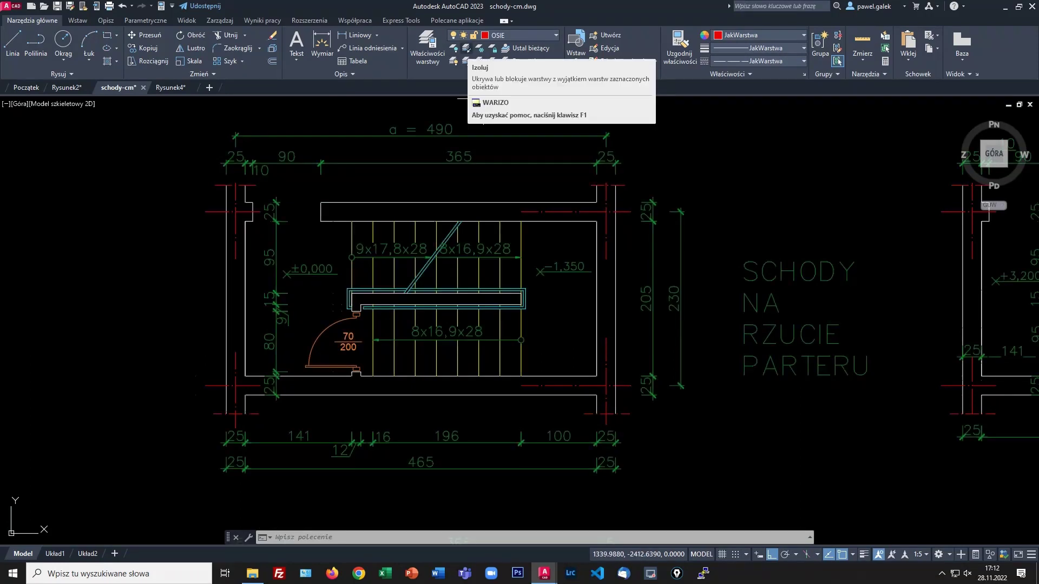
- Isolate the layers of the a = 490 dimension and the top slab edge
click(467, 48)
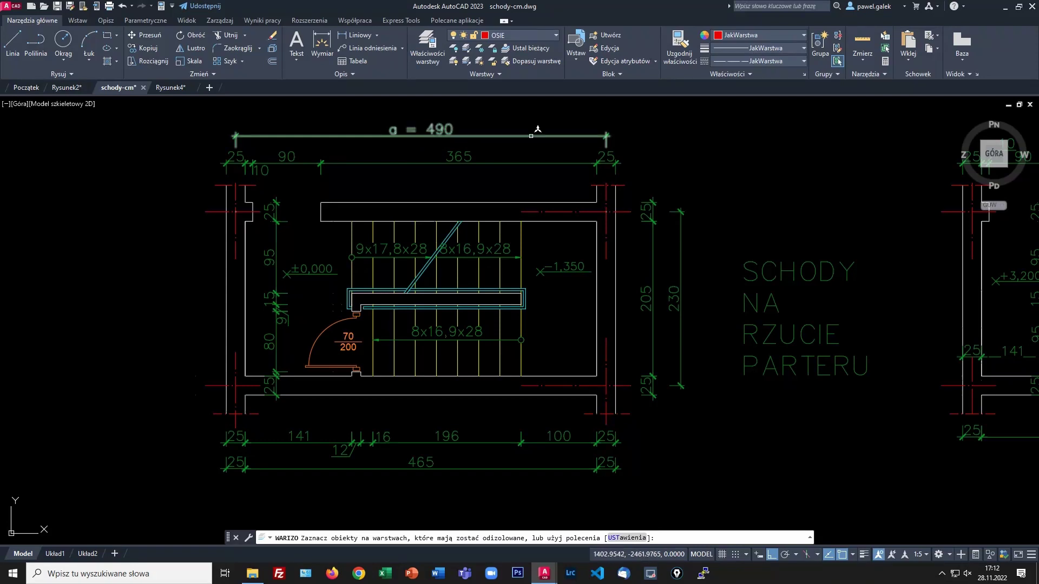
click(531, 136)
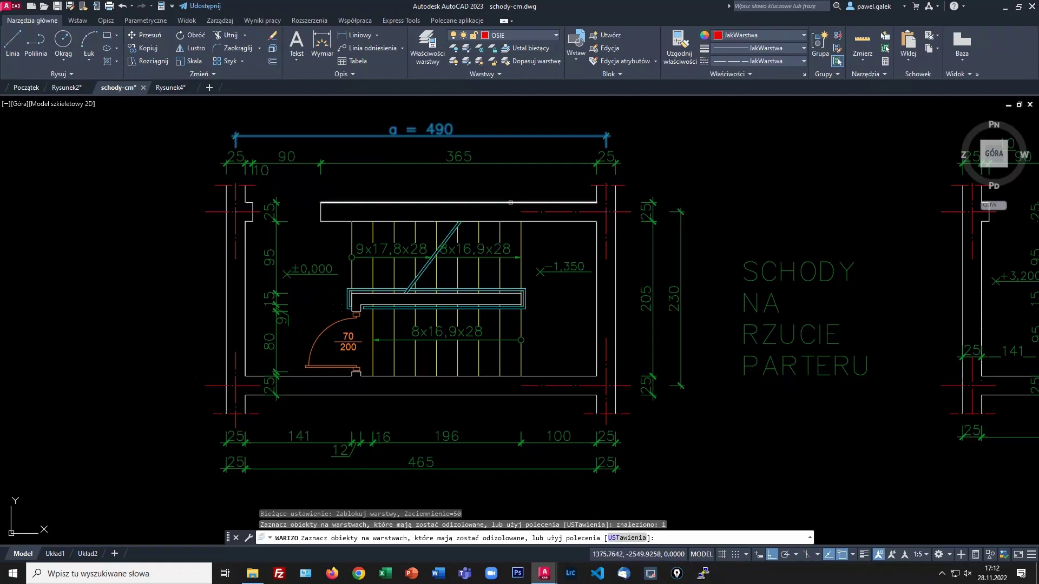
click(511, 204)
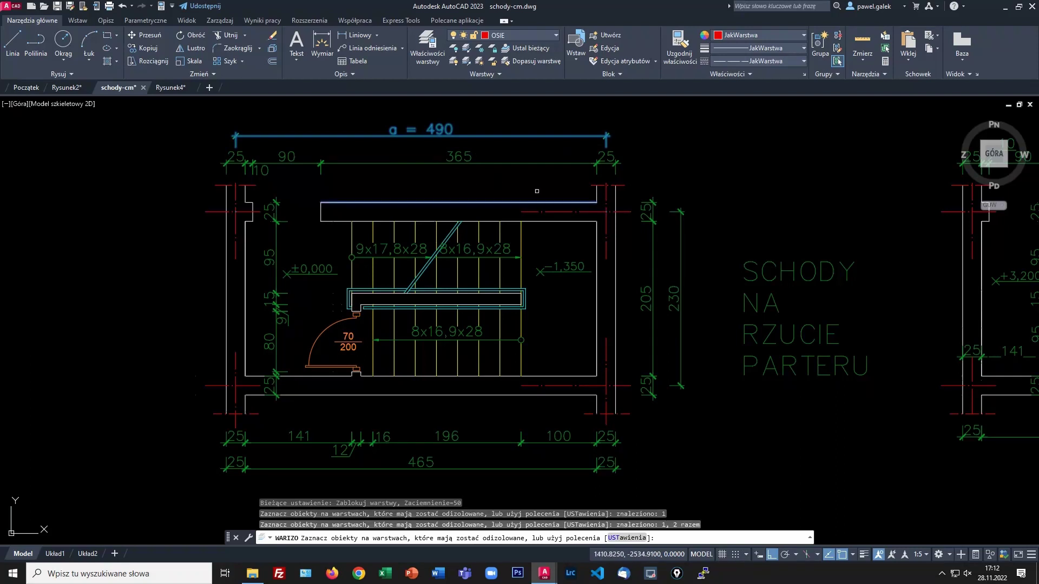
key(Return)
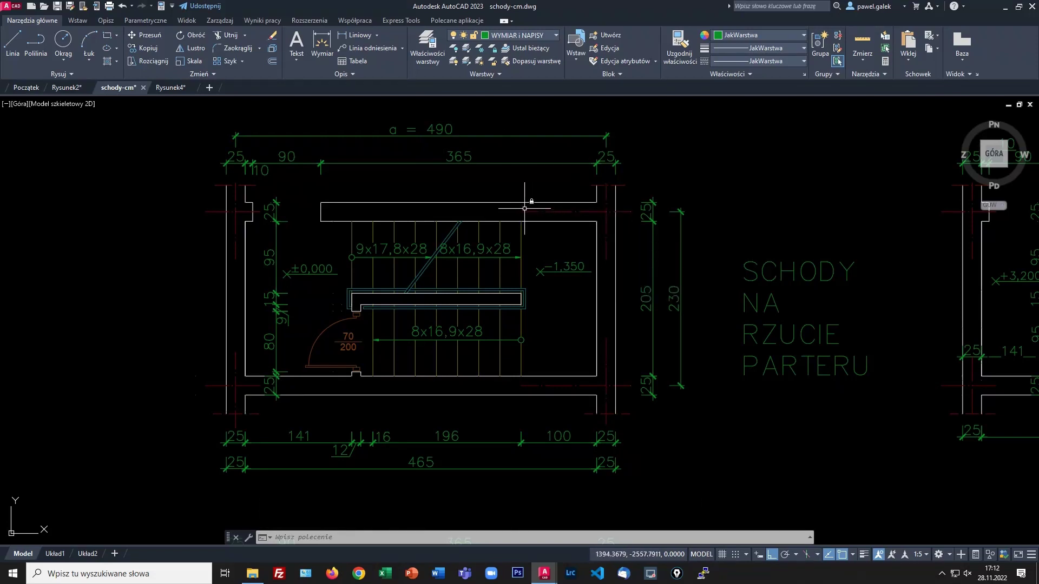
- End the isolation, then lock and unlock the OSIE axis layer
click(466, 61)
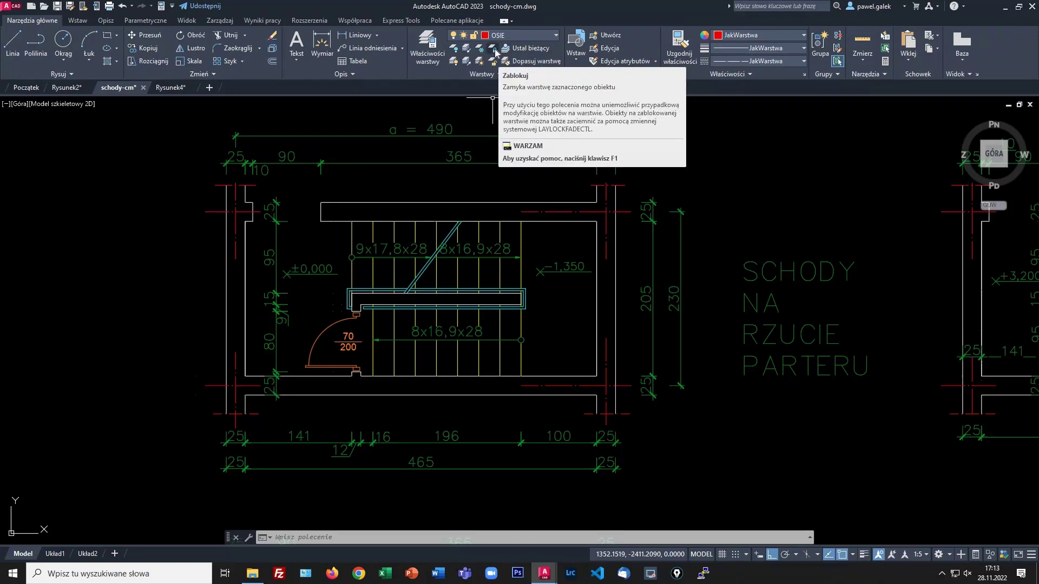
click(496, 52)
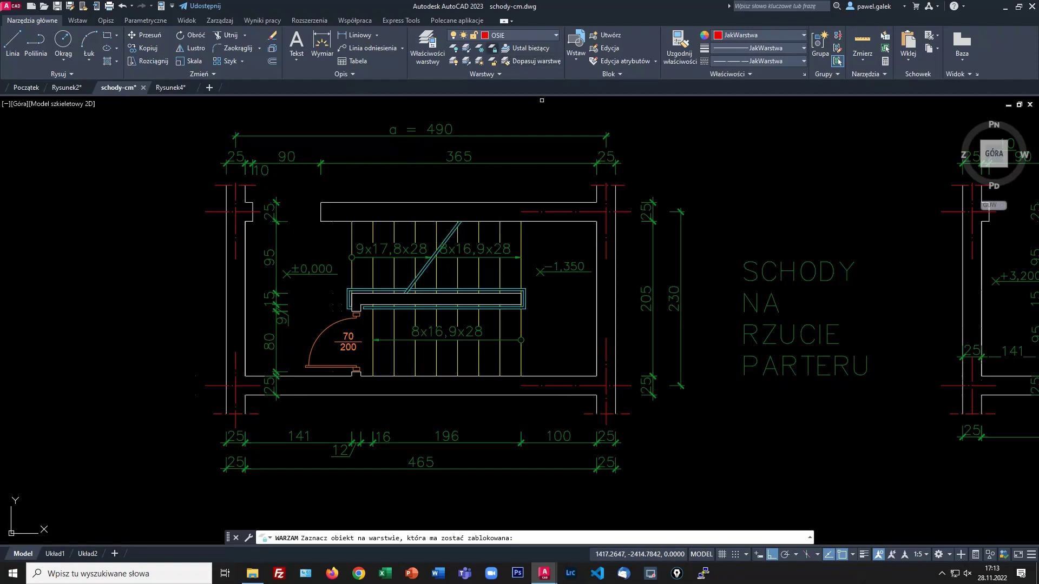
click(564, 211)
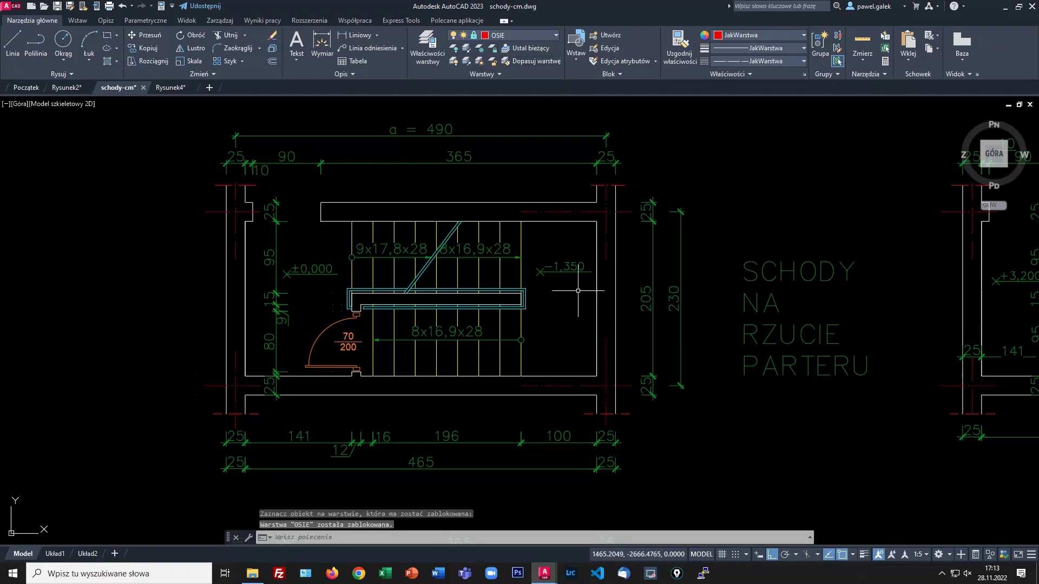
click(492, 60)
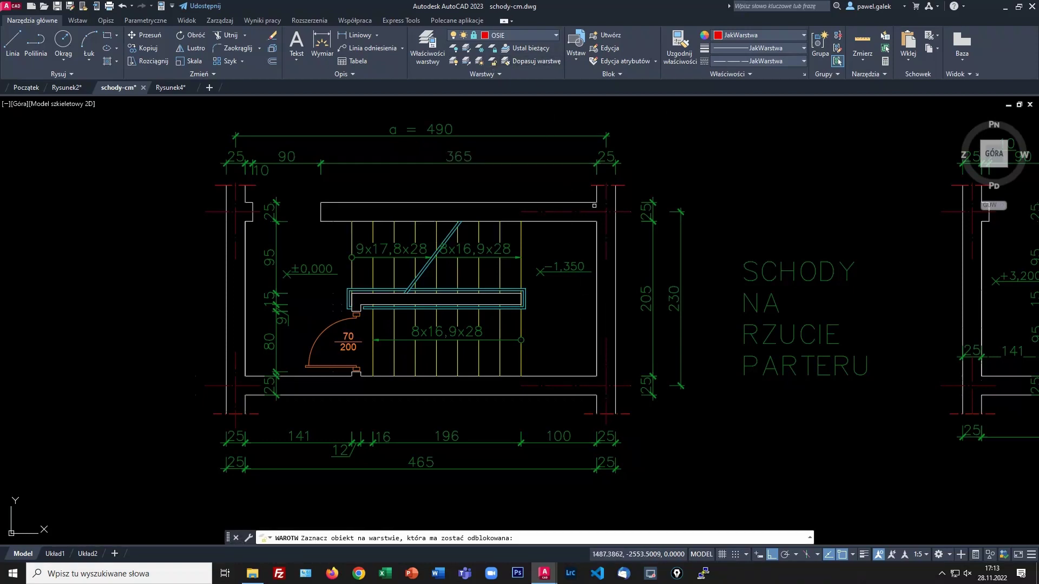
click(592, 212)
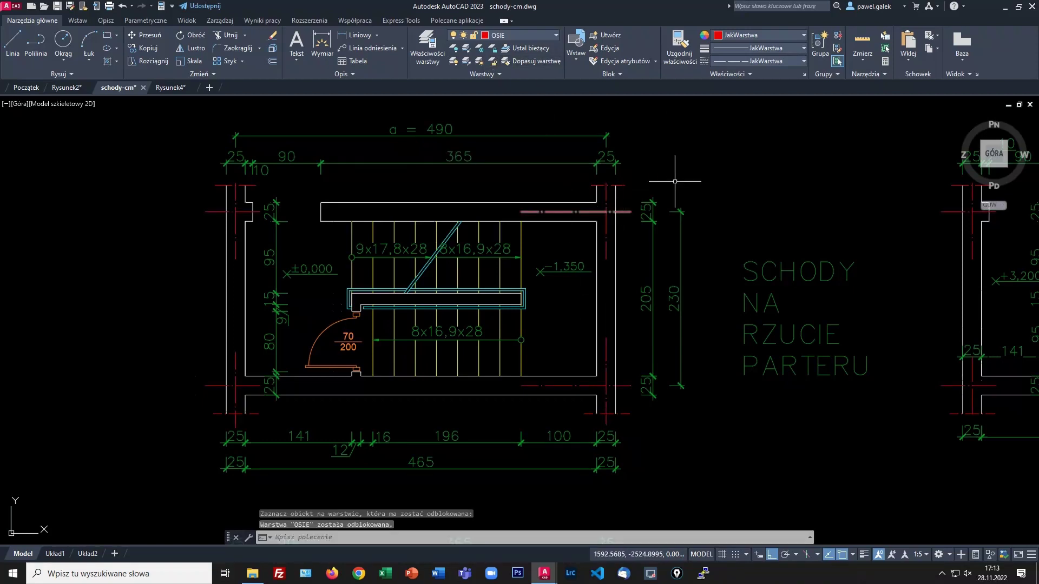
- Lock the dimension, 3_PRZEKROJOWE wall and OSIE axis layers
click(493, 48)
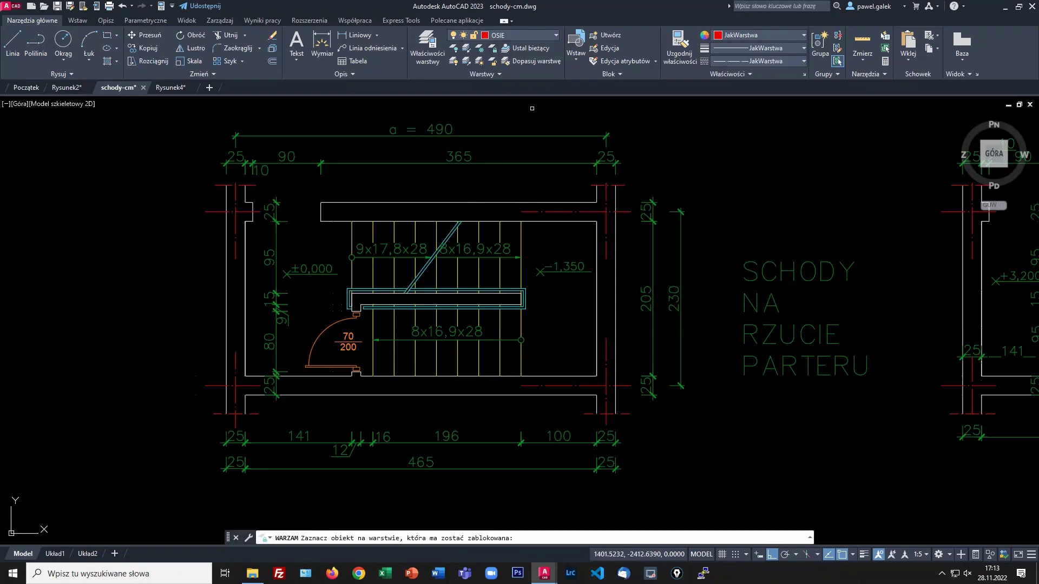
click(521, 137)
click(492, 48)
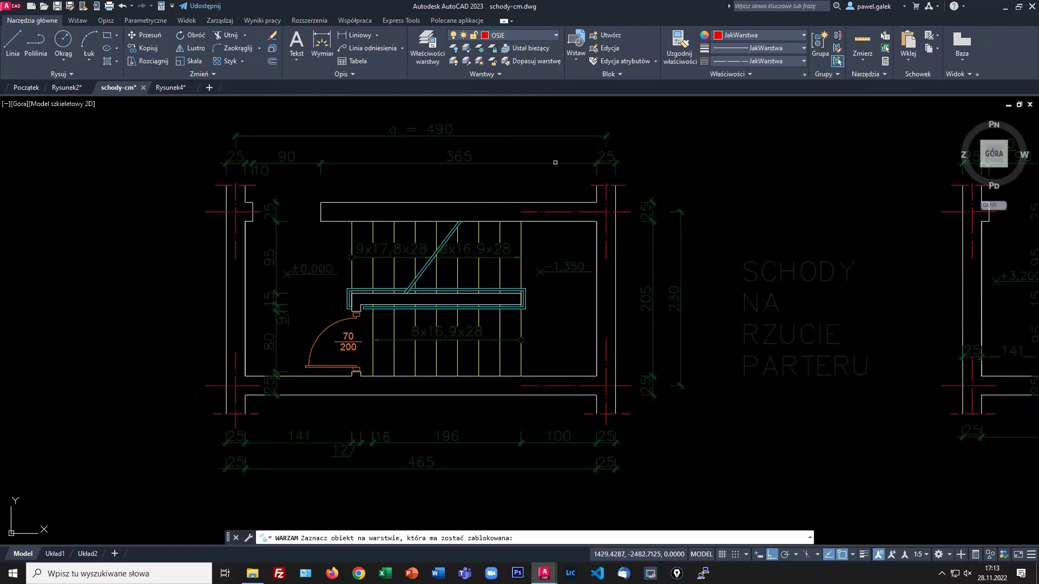
click(555, 222)
click(492, 48)
click(607, 194)
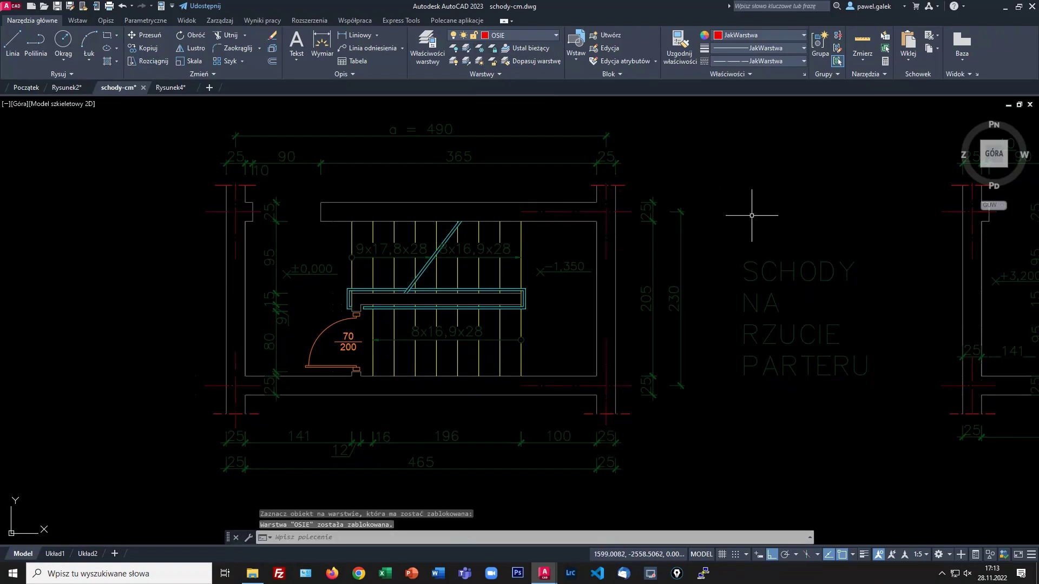
- Unlock the dimension and 3_PRZEKROJOWE wall layers
click(492, 60)
click(538, 135)
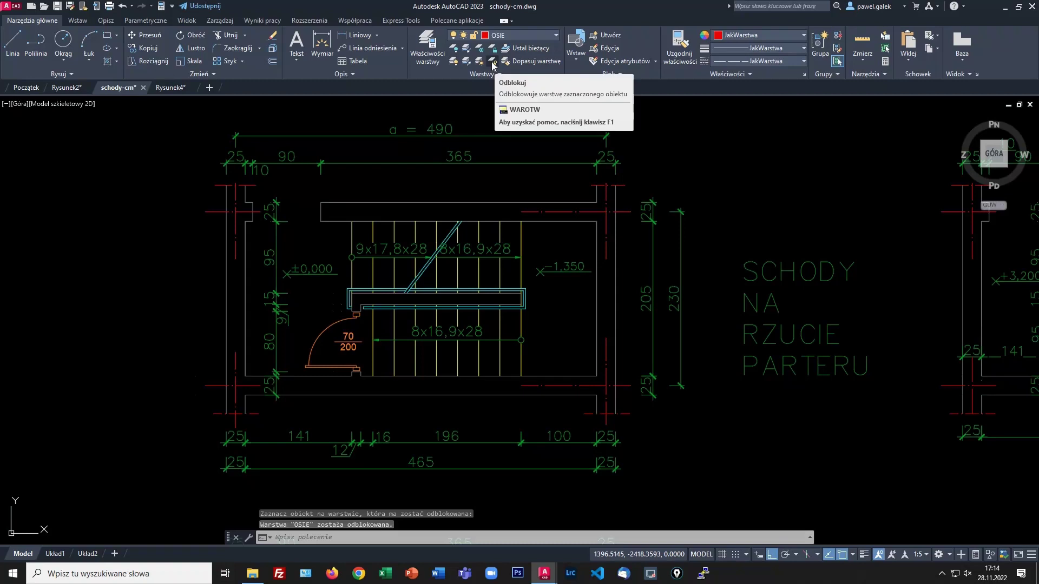
key(Return)
click(485, 202)
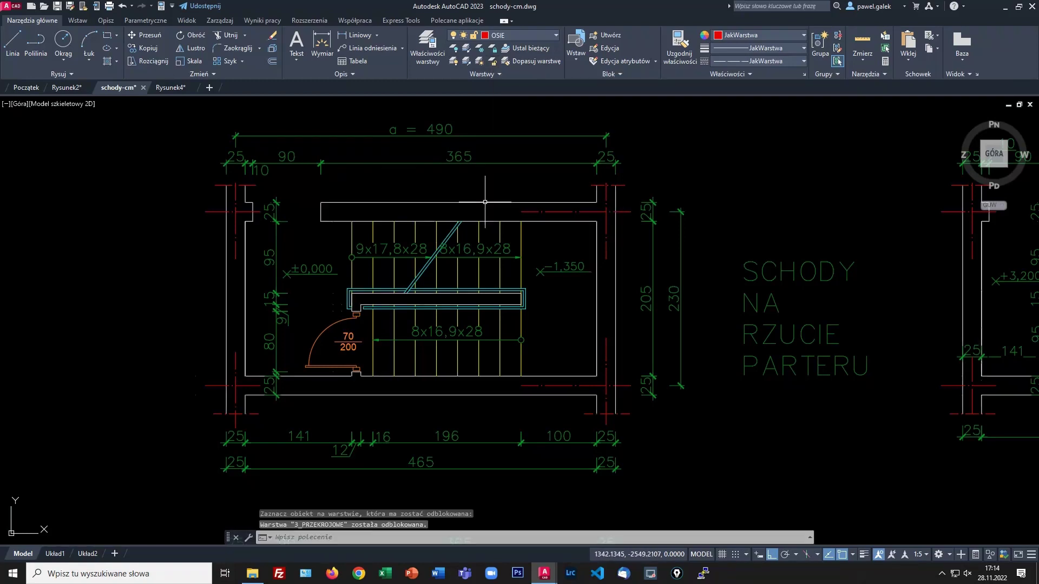
click(482, 50)
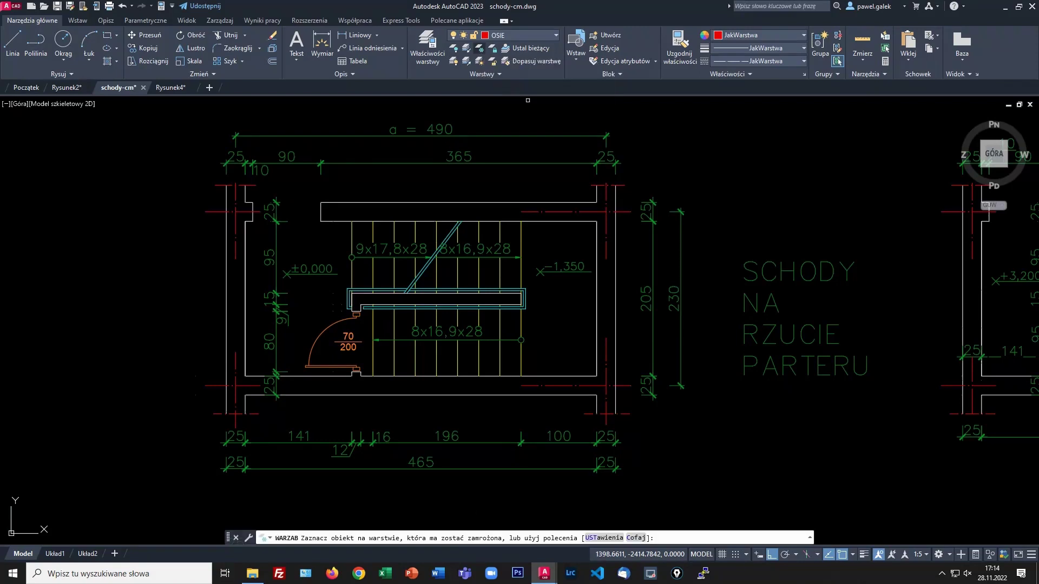
click(681, 224)
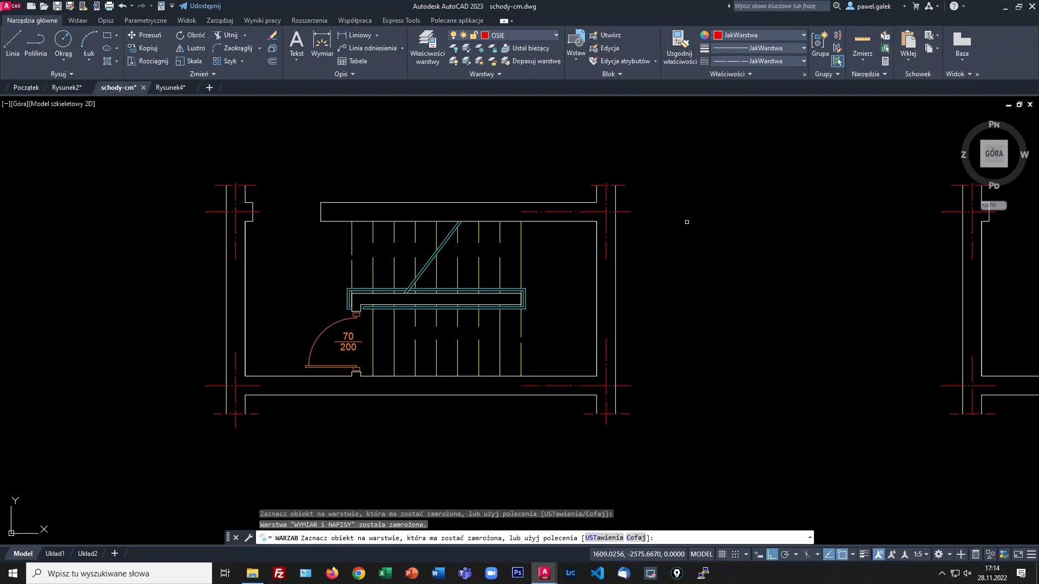
click(521, 239)
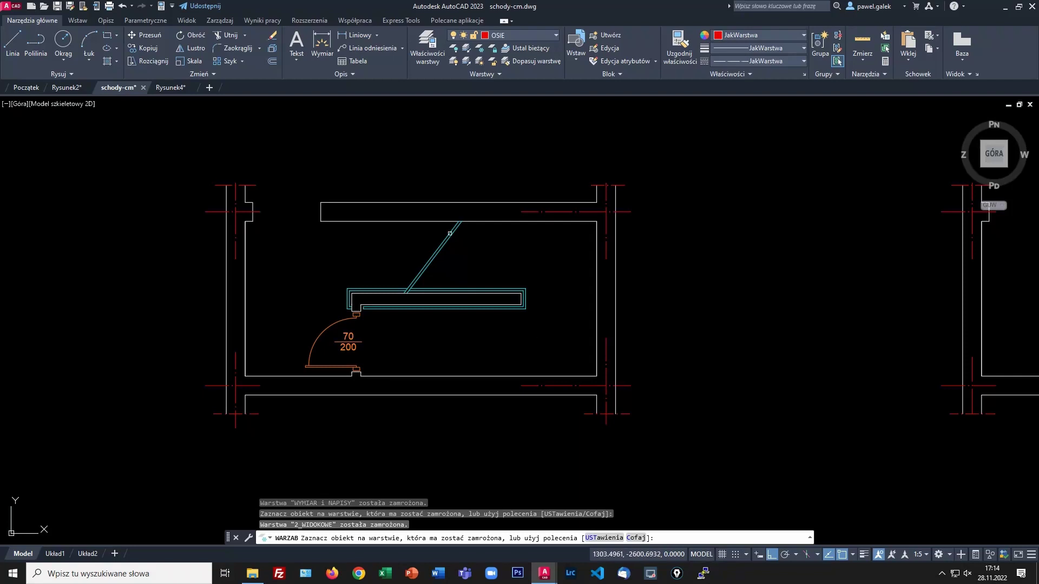
click(247, 213)
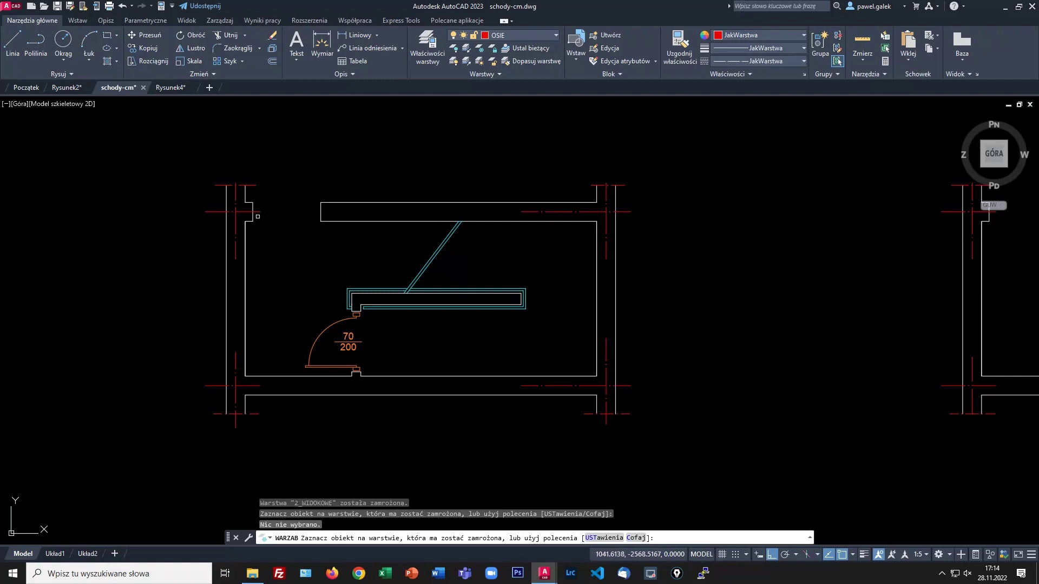
click(233, 212)
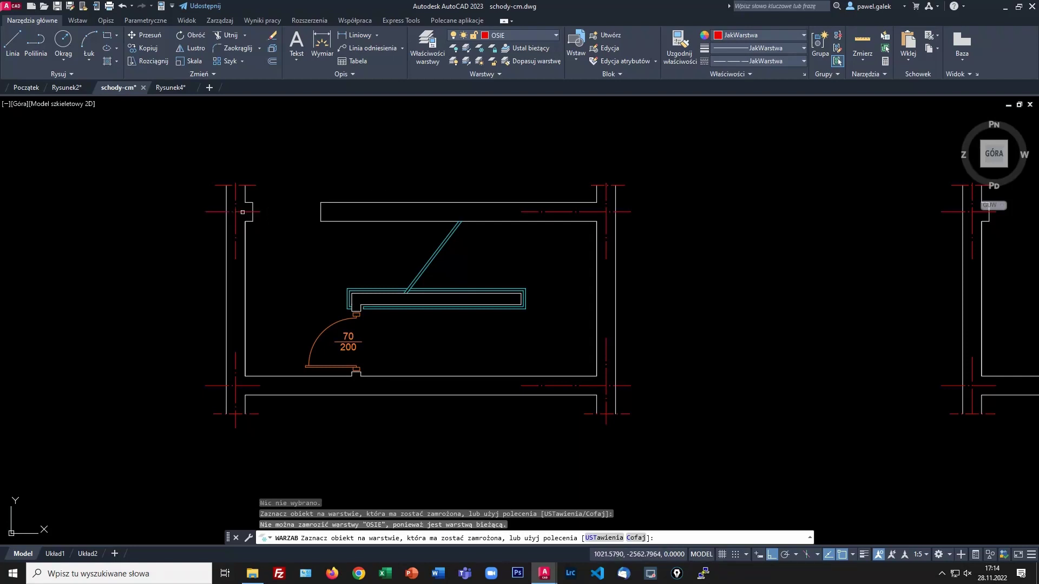
click(479, 61)
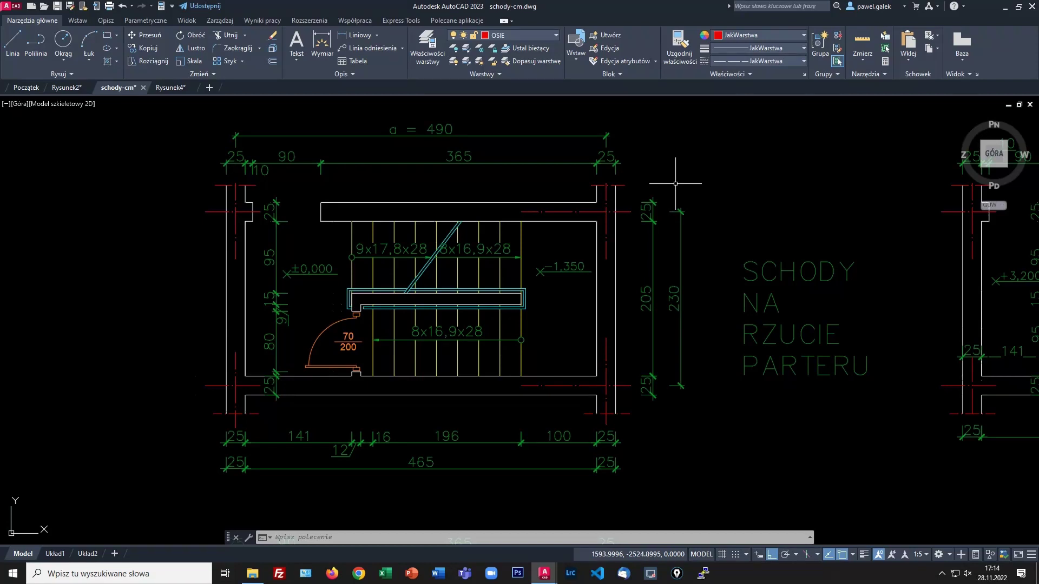
- Make WYMIAR i NAPISY current by picking the 365 dimension, then select the upper-right axis line
click(522, 49)
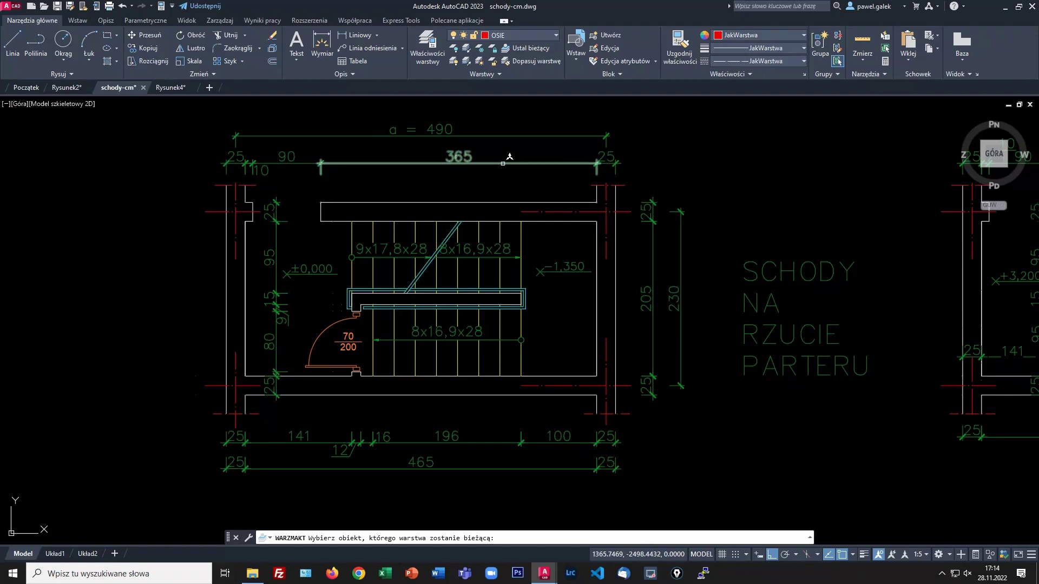
click(509, 157)
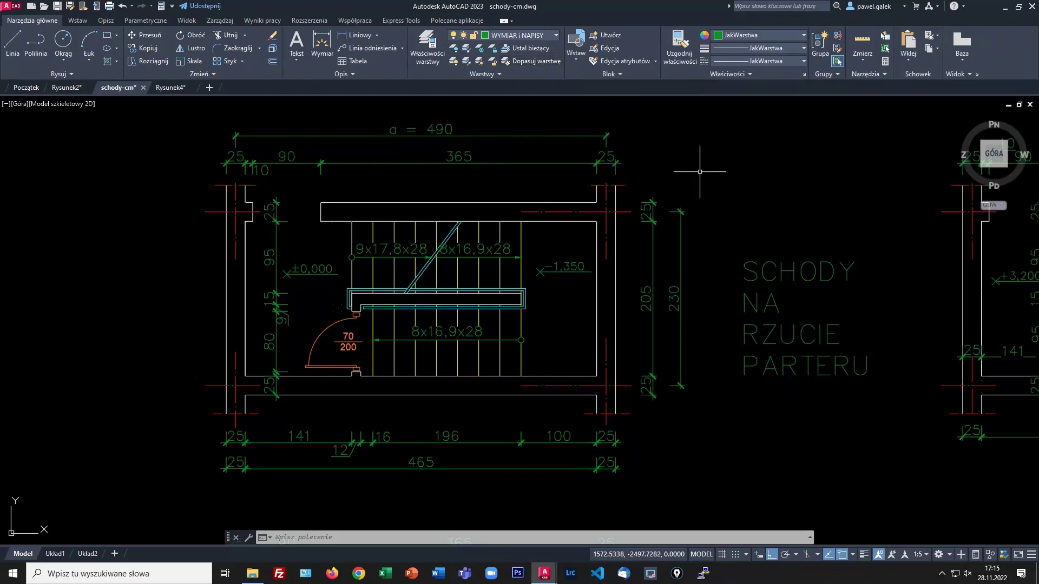
click(623, 211)
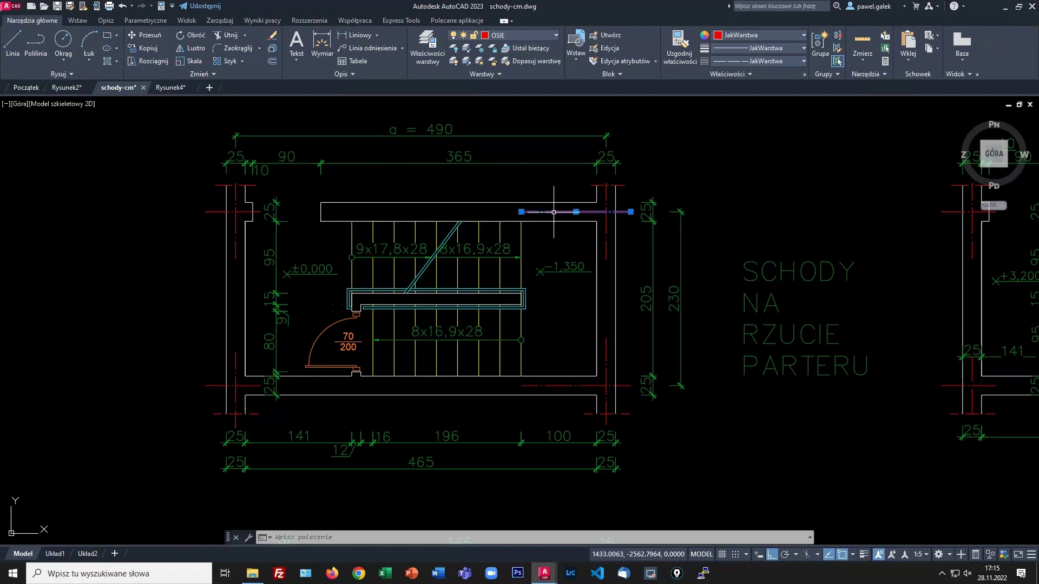
- Match the short axis line to layer 2_WIDOKOWE, then match it back to OSIE
click(522, 66)
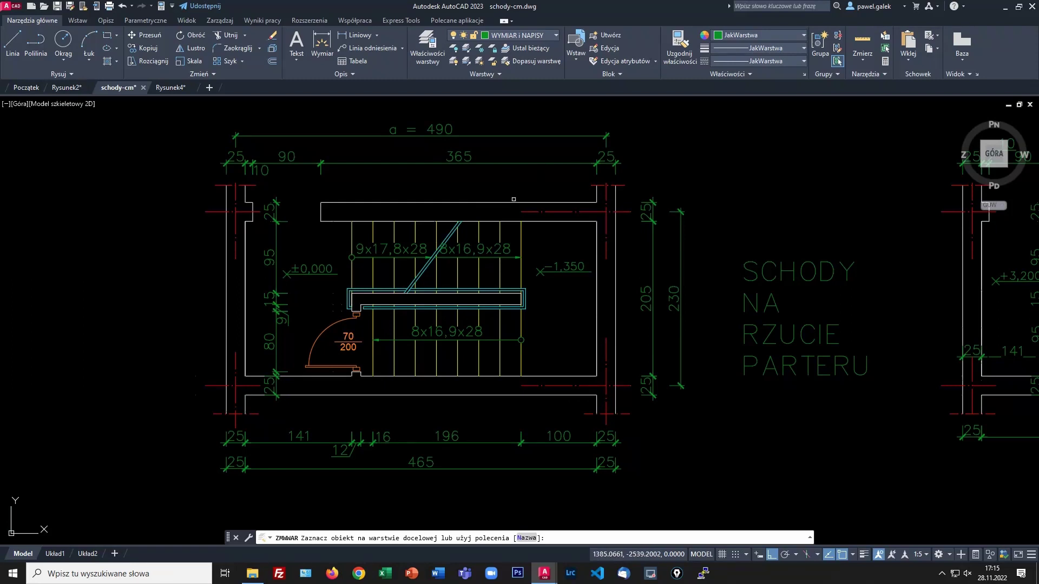
click(520, 239)
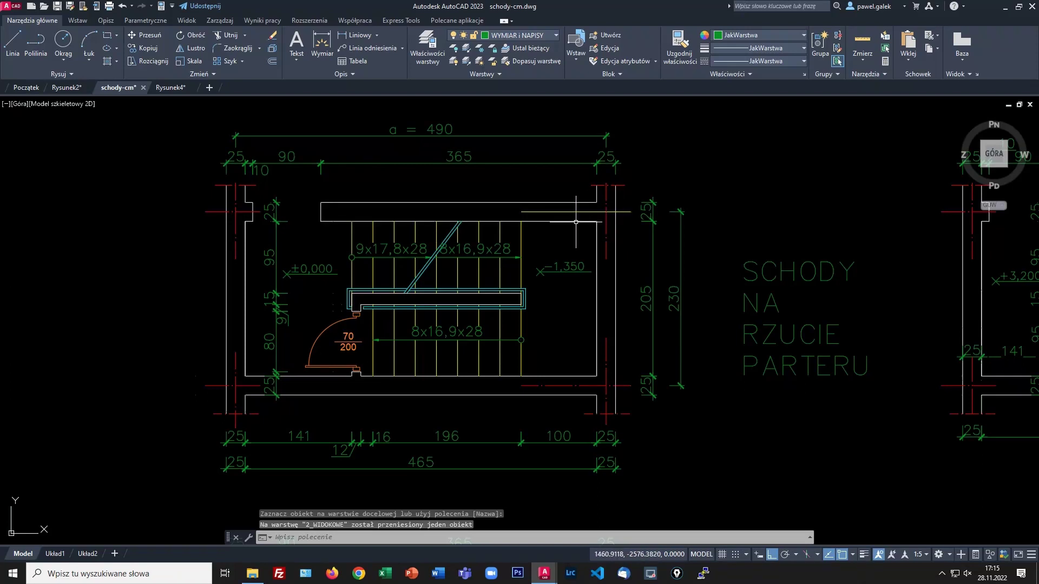
click(538, 212)
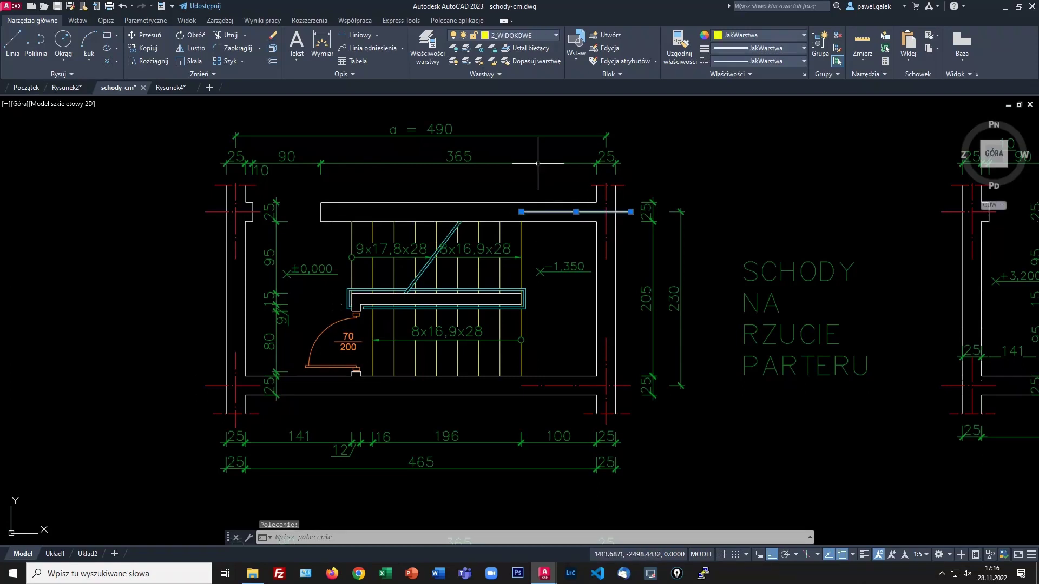
click(519, 62)
click(606, 163)
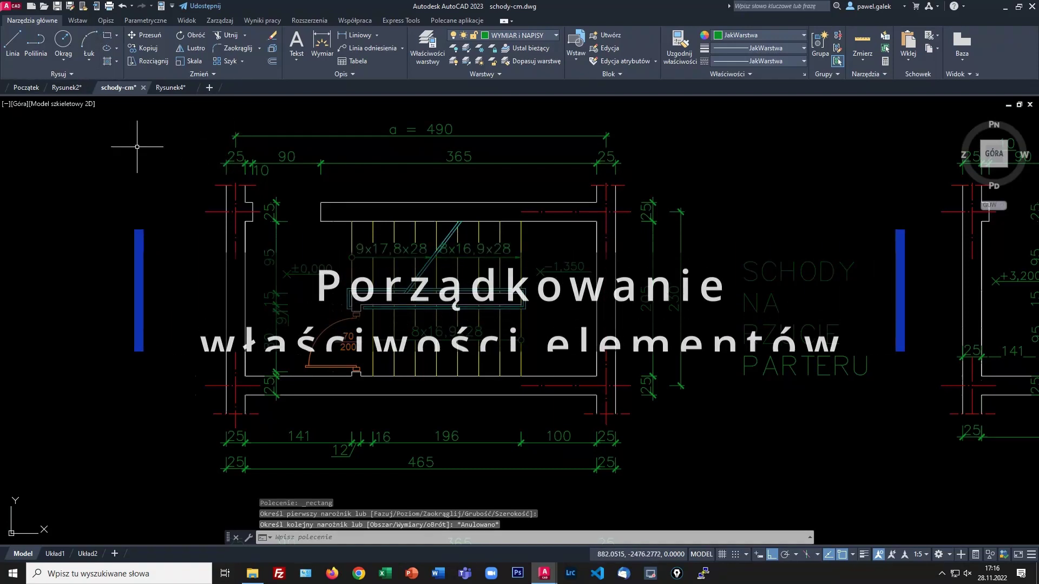
- Pin the Zmień panel open and make 2_WIDOKOWE the current layer
click(214, 75)
click(219, 75)
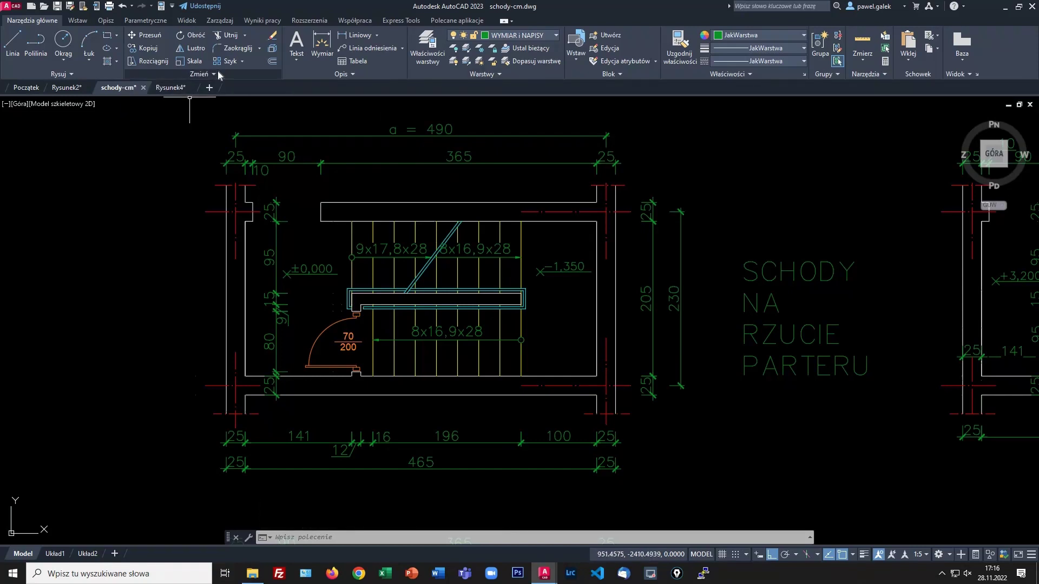
click(214, 75)
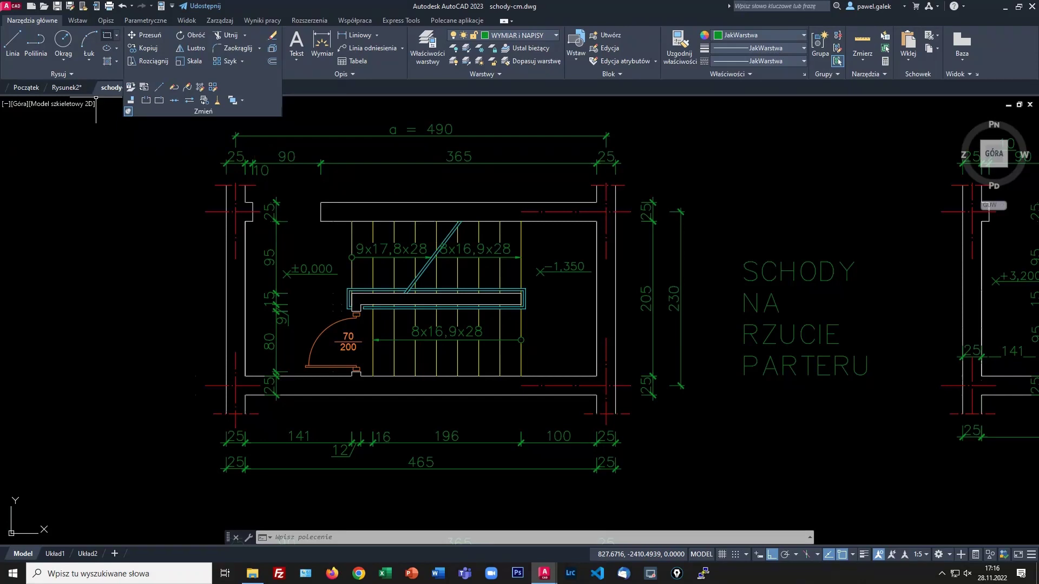
click(555, 36)
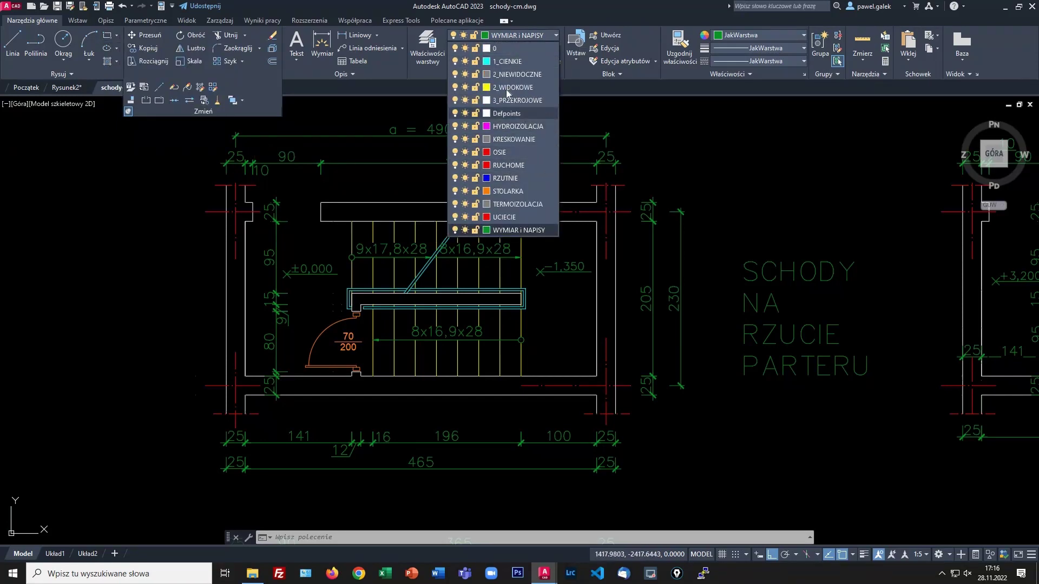
click(511, 88)
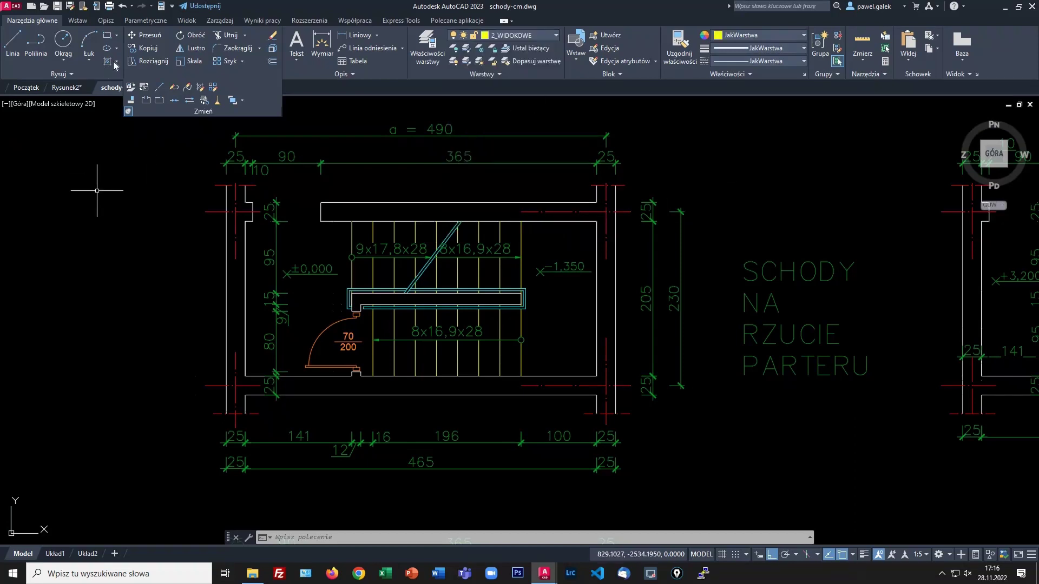
- Draw a rectangle to the left of the stair plan and select it
click(107, 35)
click(107, 235)
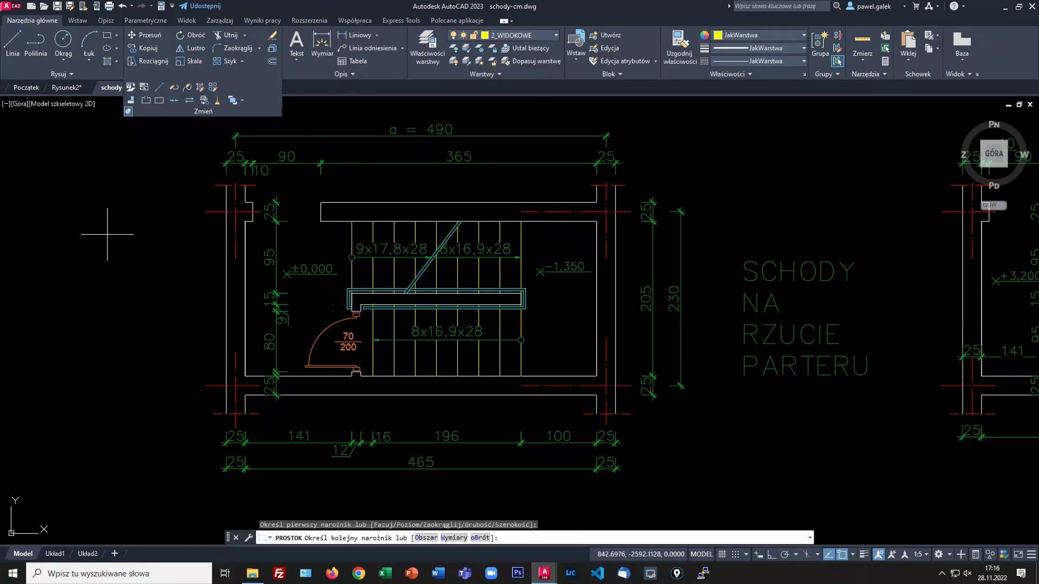
click(179, 292)
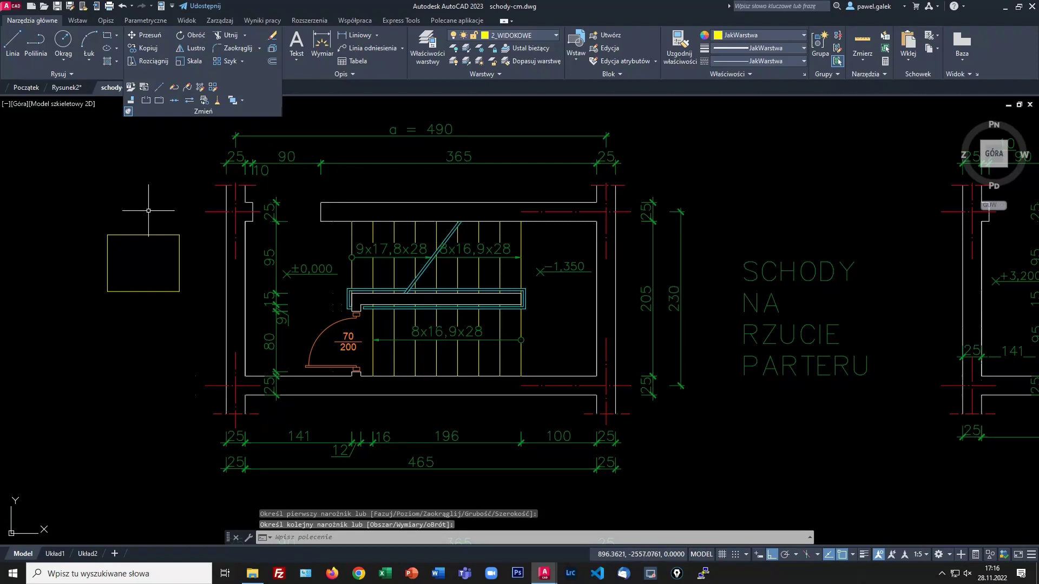
click(160, 236)
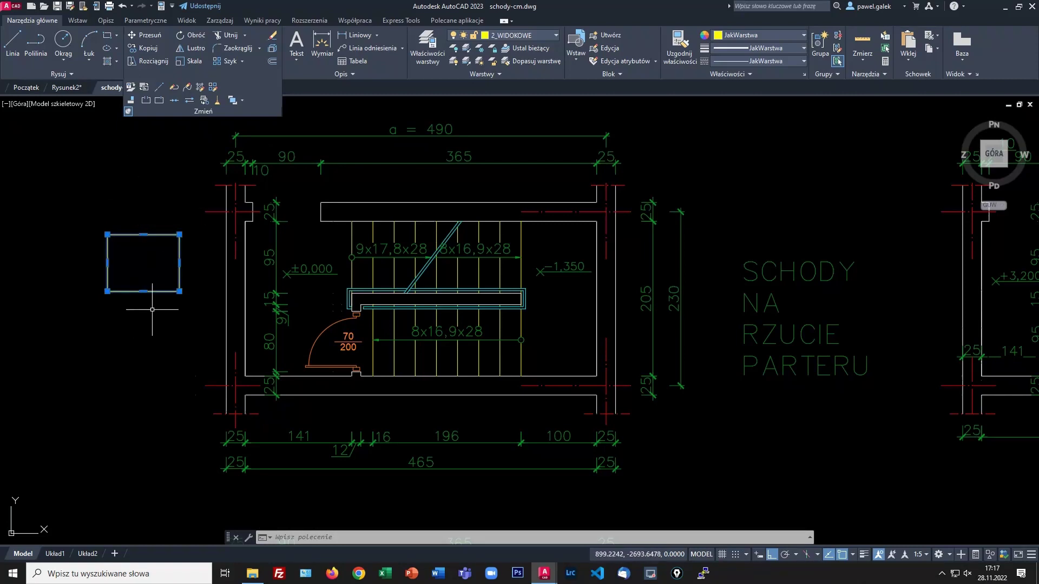
- Override the rectangle with red colour, 0.20 mm lineweight and ACAD_ISO02W100 dashed linetype
click(774, 37)
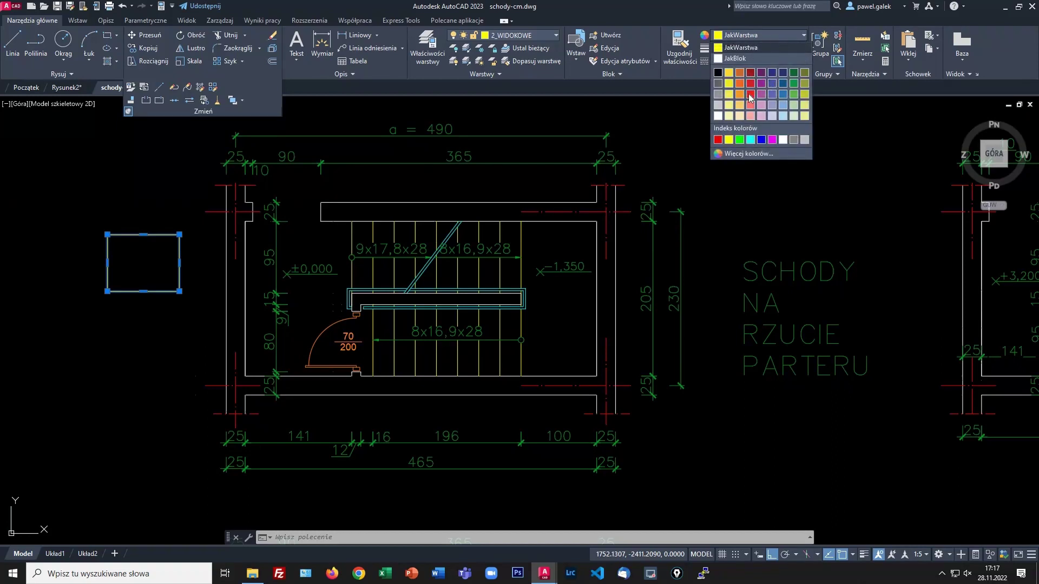
click(749, 95)
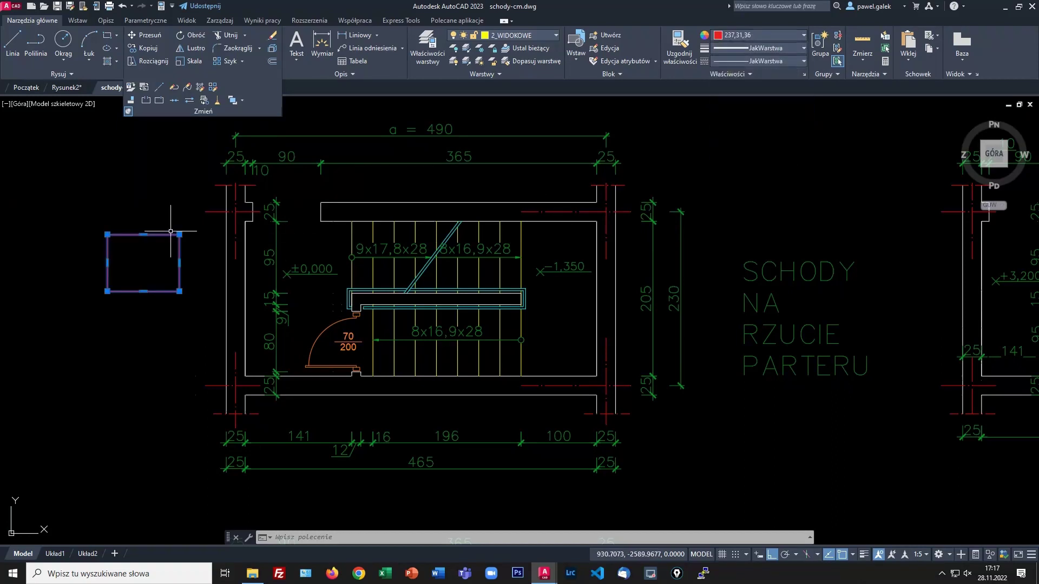
key(Escape)
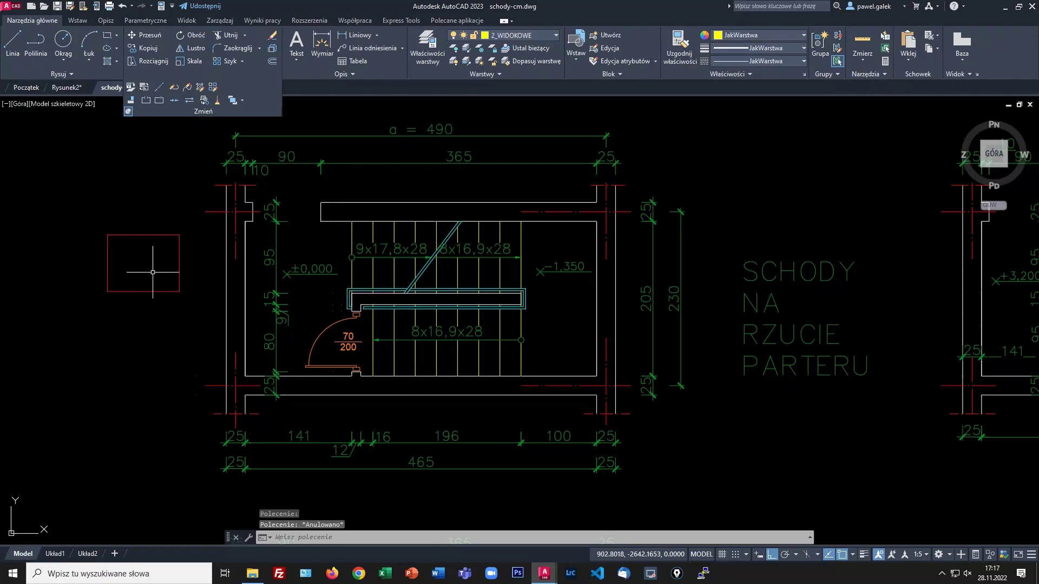
click(155, 236)
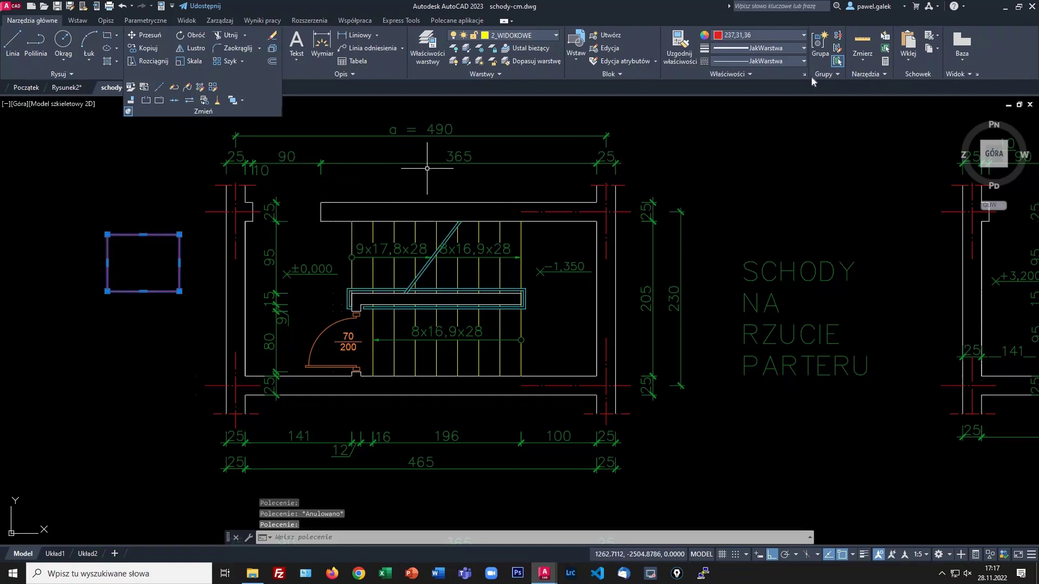
click(766, 50)
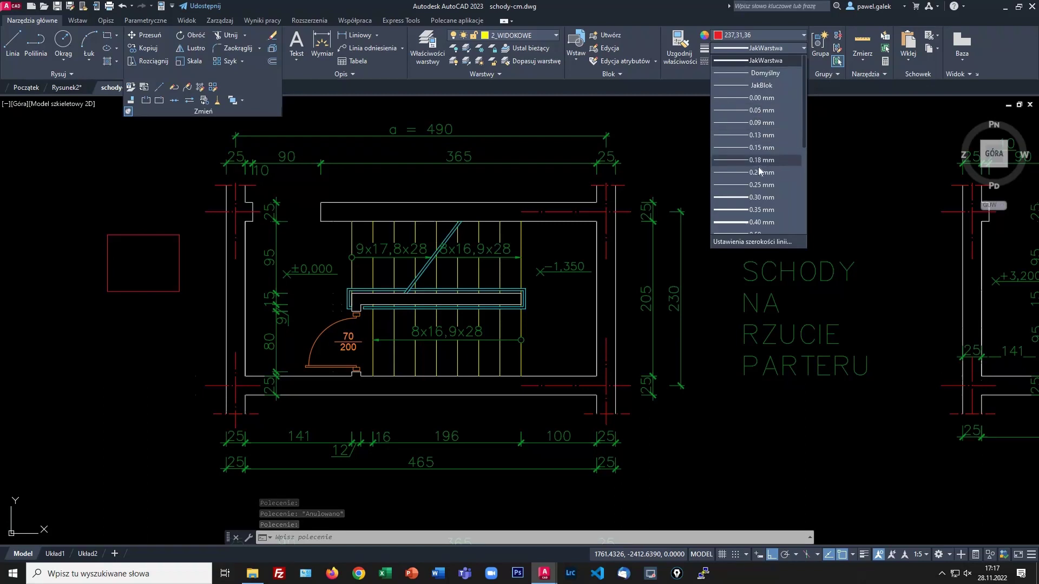
click(760, 172)
click(760, 61)
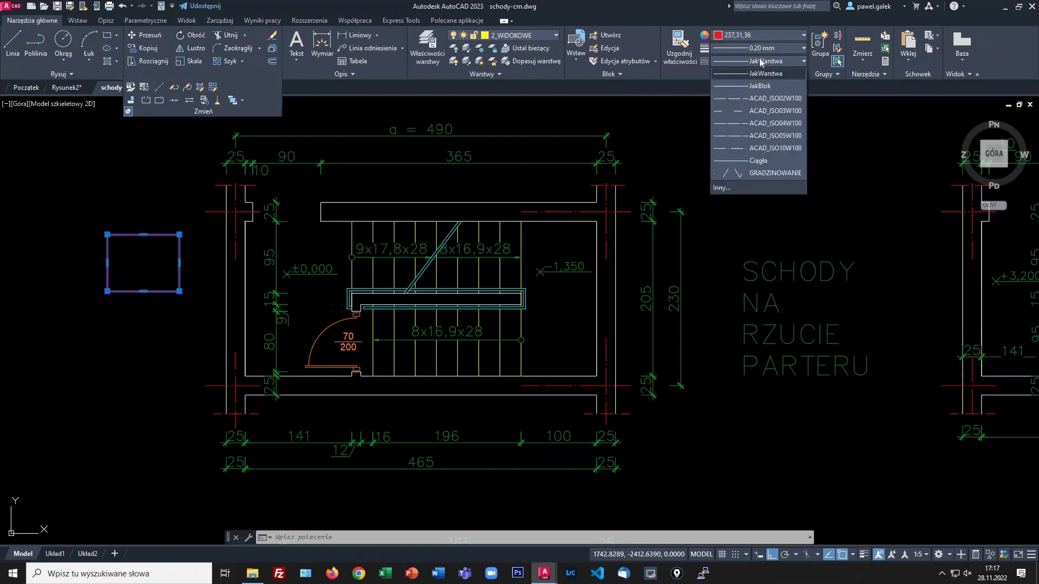
click(775, 99)
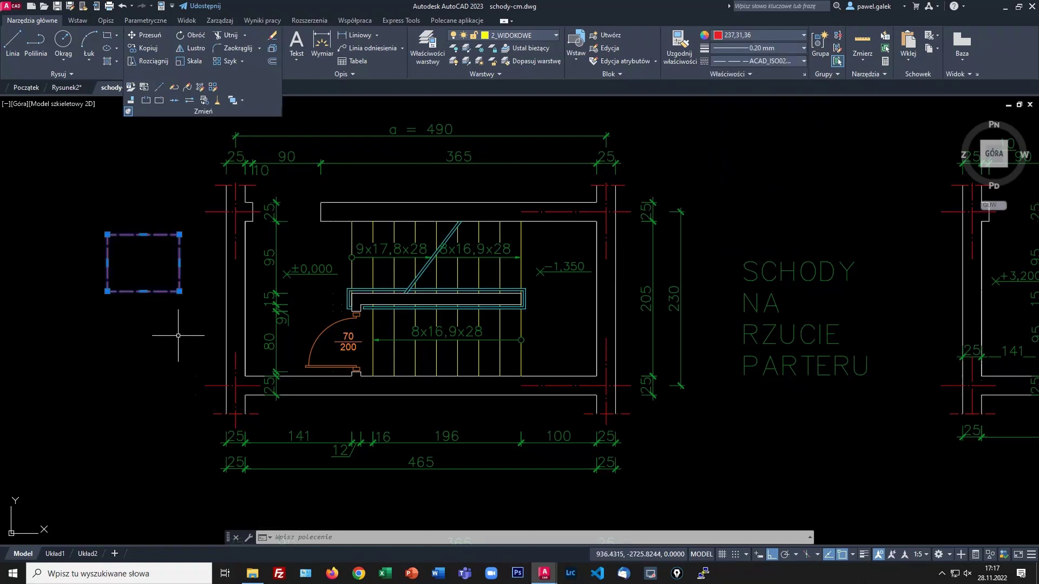
key(Escape)
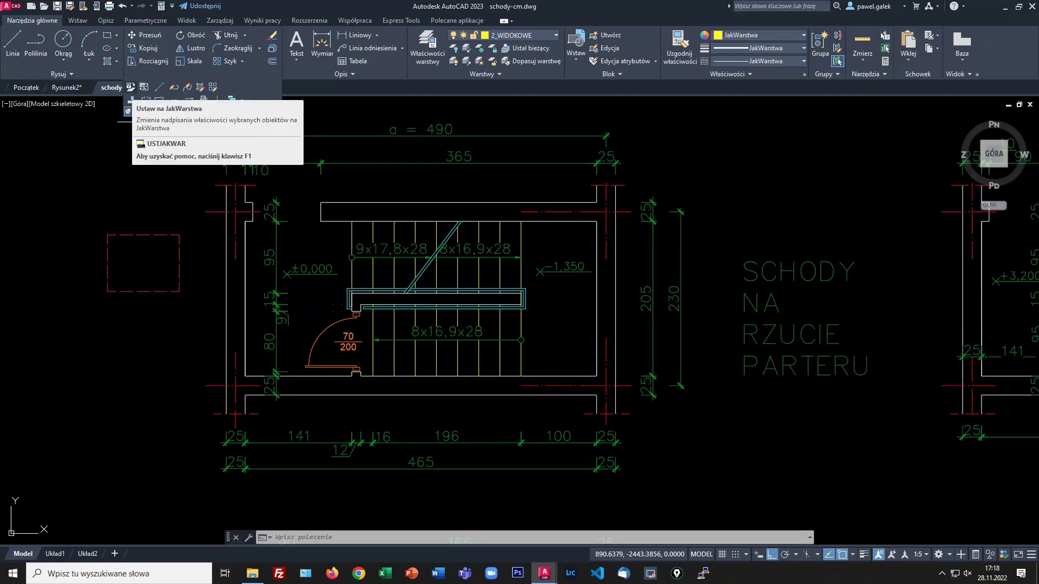
- Reset the dashed red rectangle to ByLayer with SETBYLAYER, accepting both Tak prompts
click(130, 87)
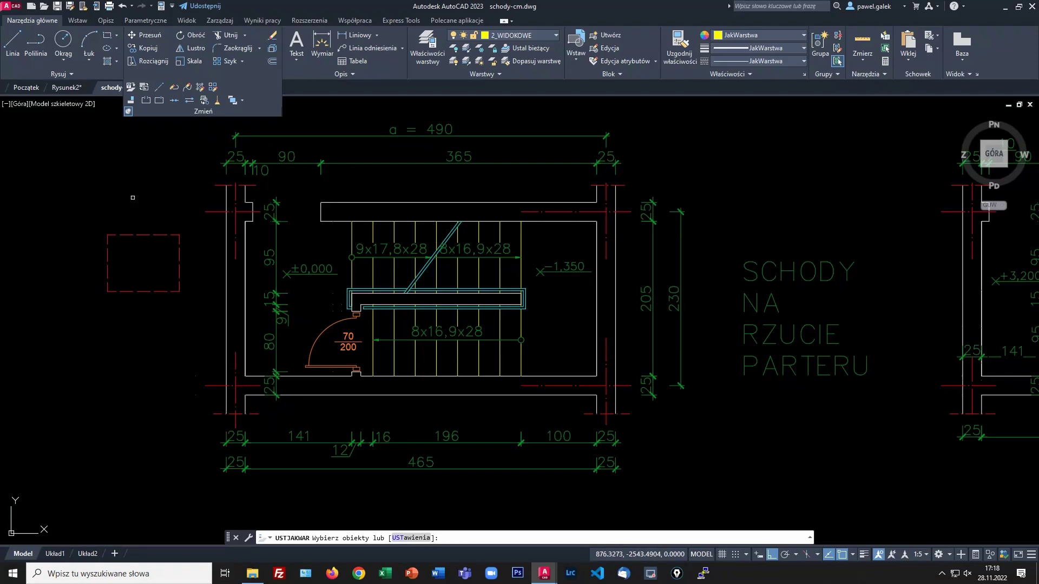
click(179, 244)
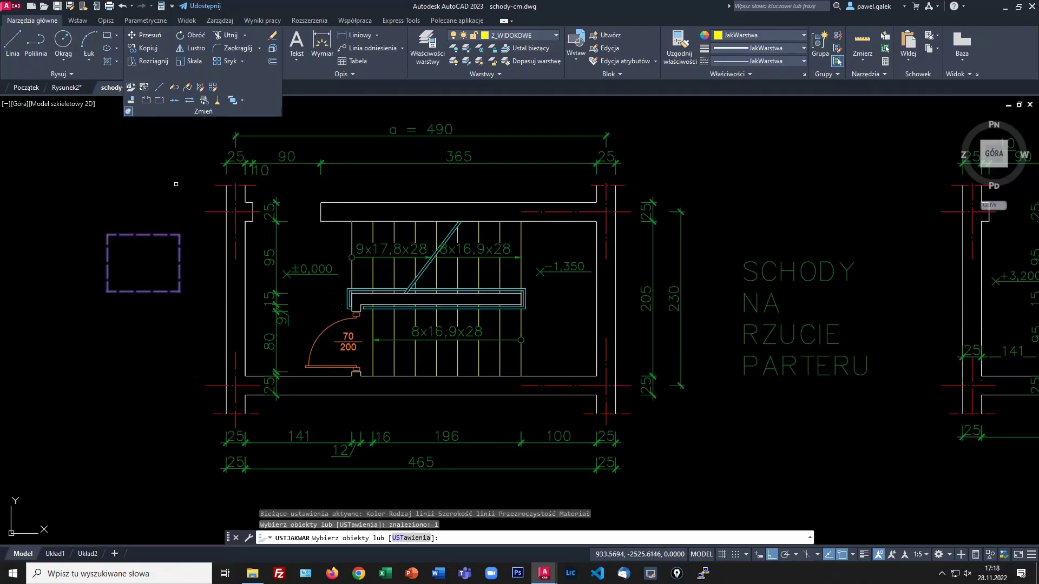
key(Return)
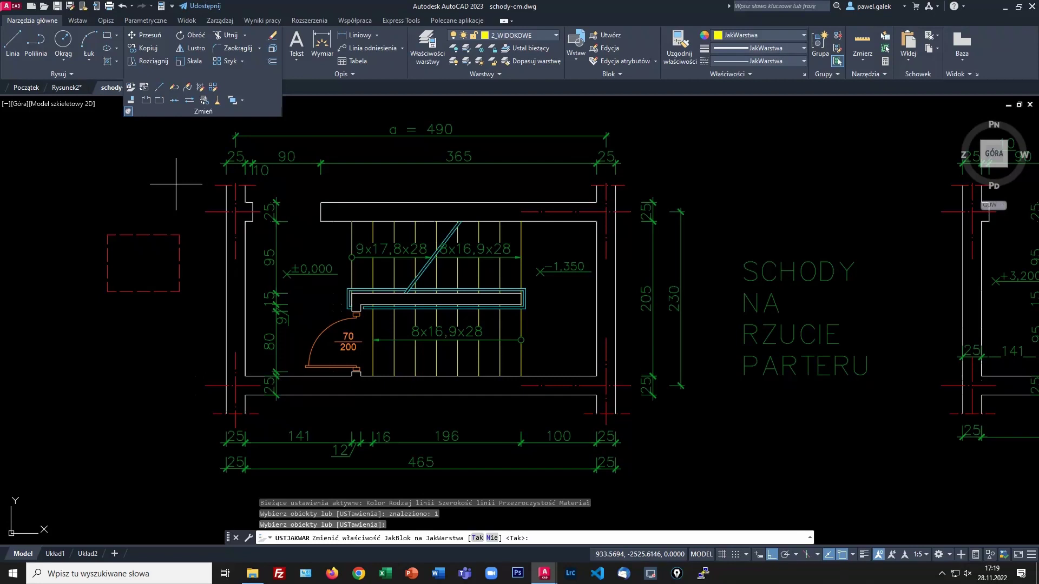
key(Return)
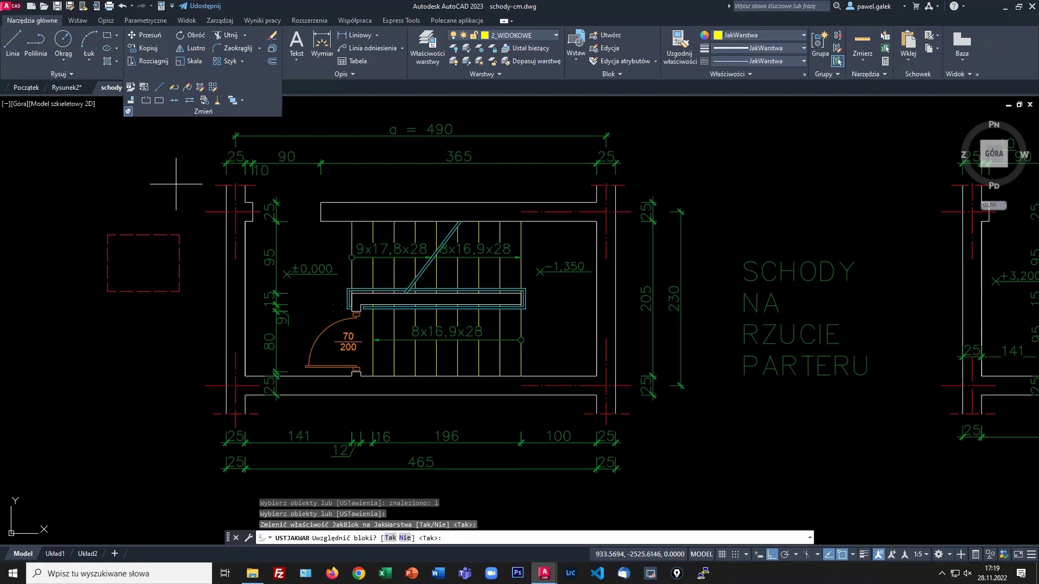
key(Return)
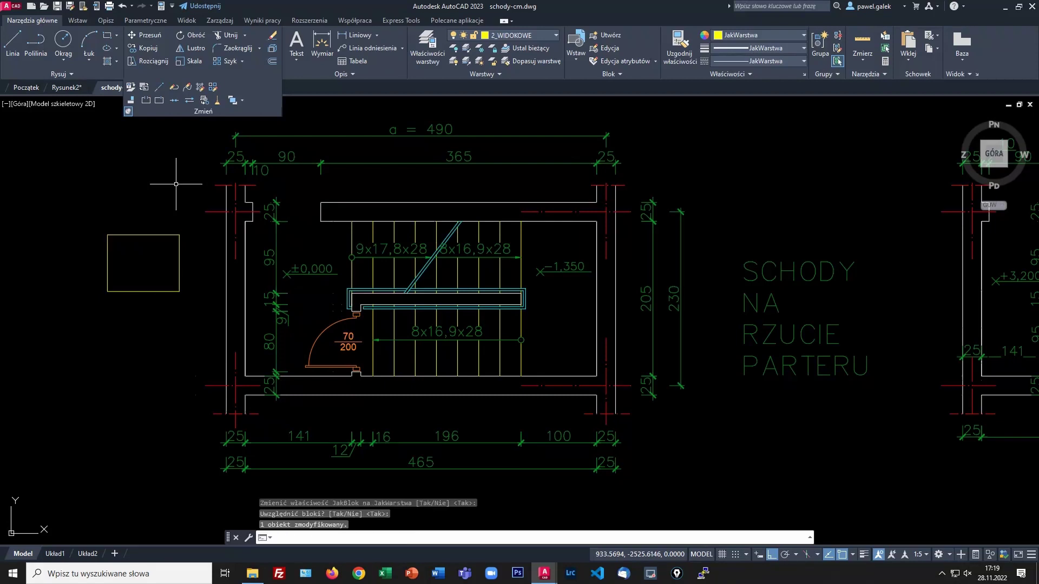